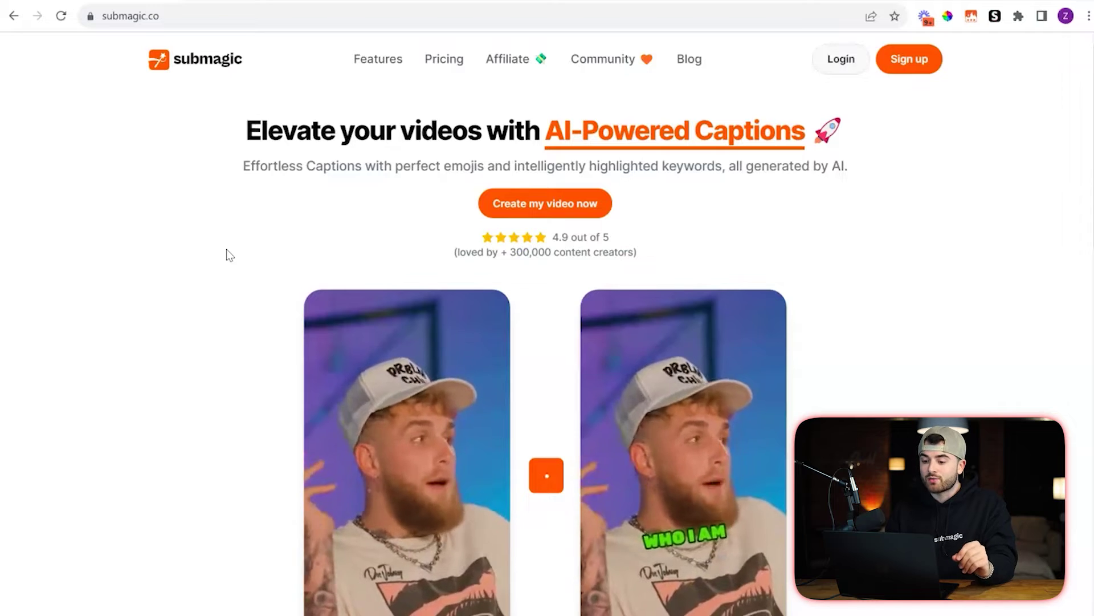
Upload Clip 1 from the Batch 27 folder with English as the caption language
left_click(545, 204)
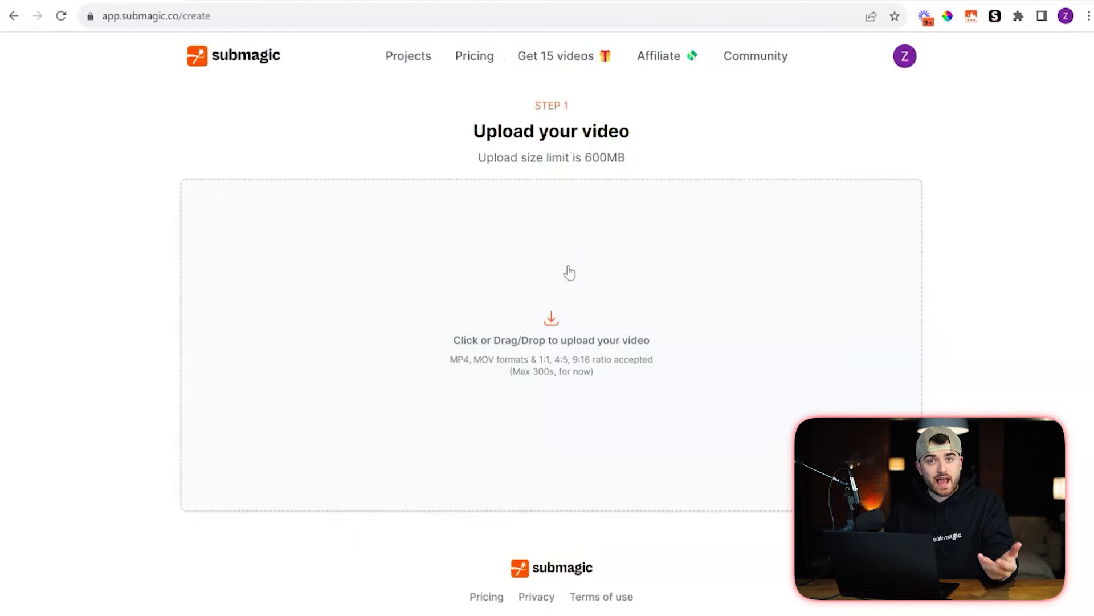
left_click(549, 314)
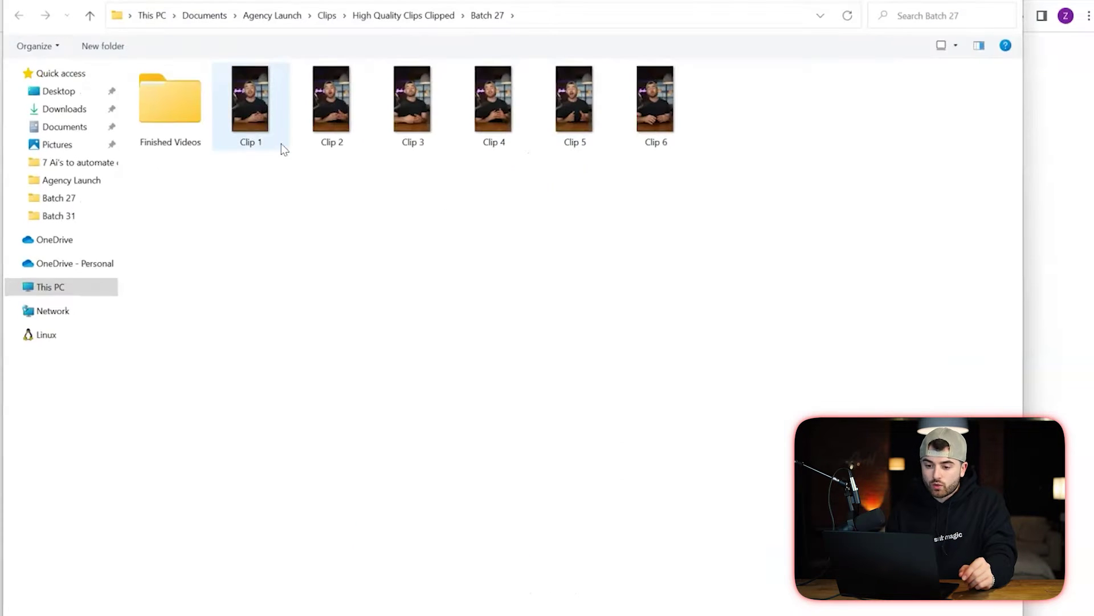
double_click(256, 138)
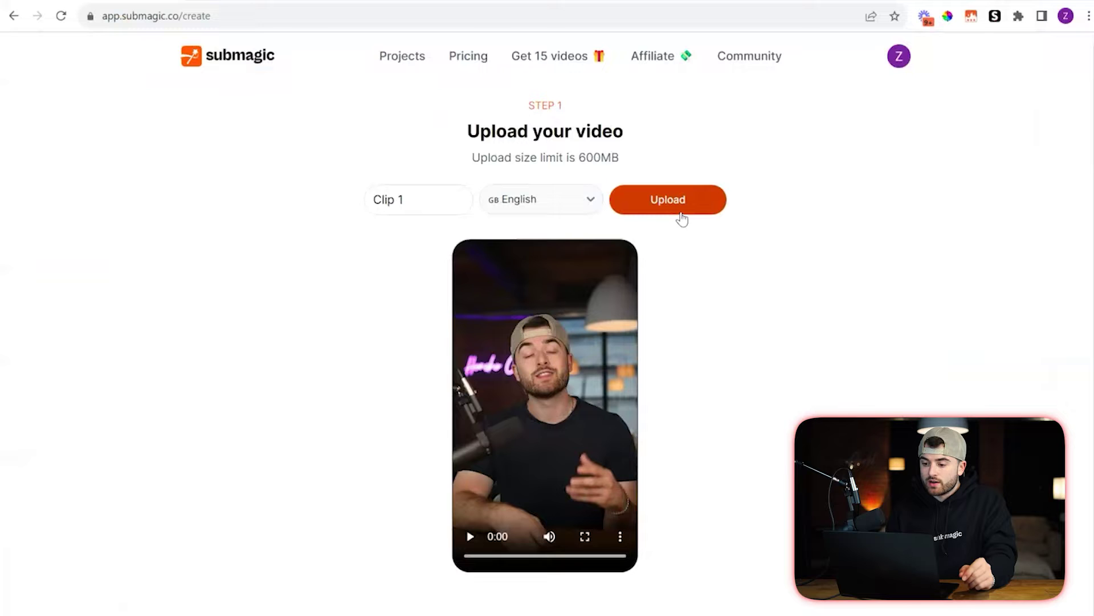
left_click(563, 206)
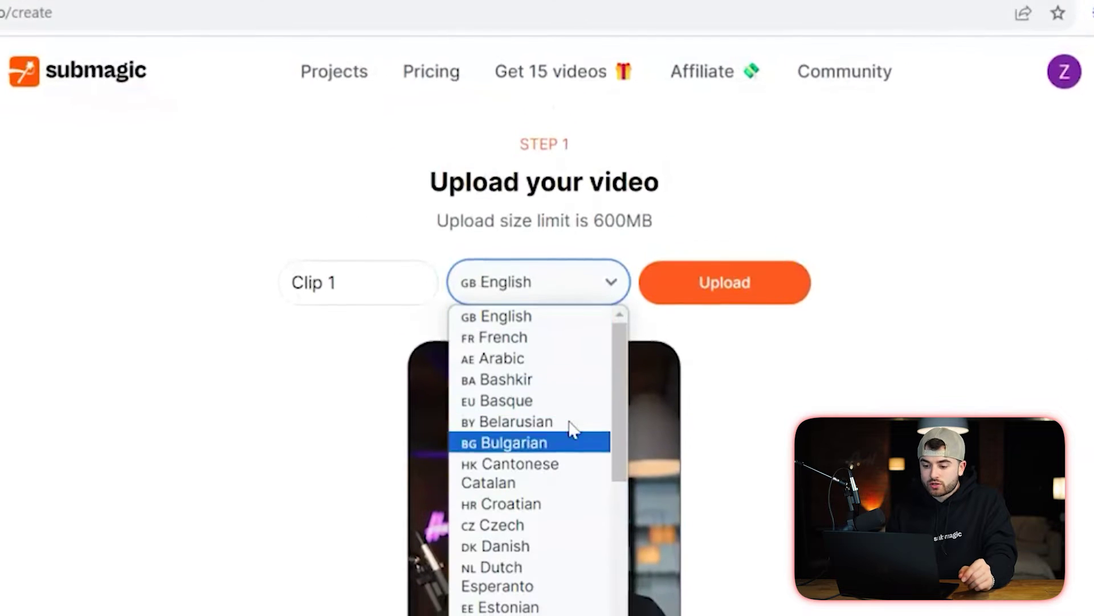
left_click(765, 342)
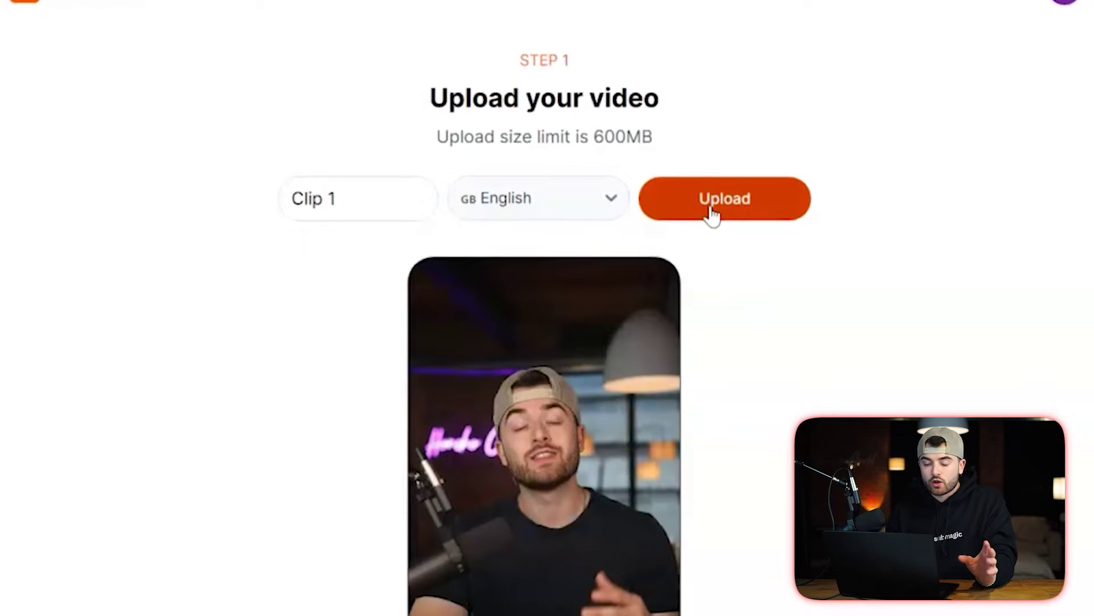
left_click(710, 238)
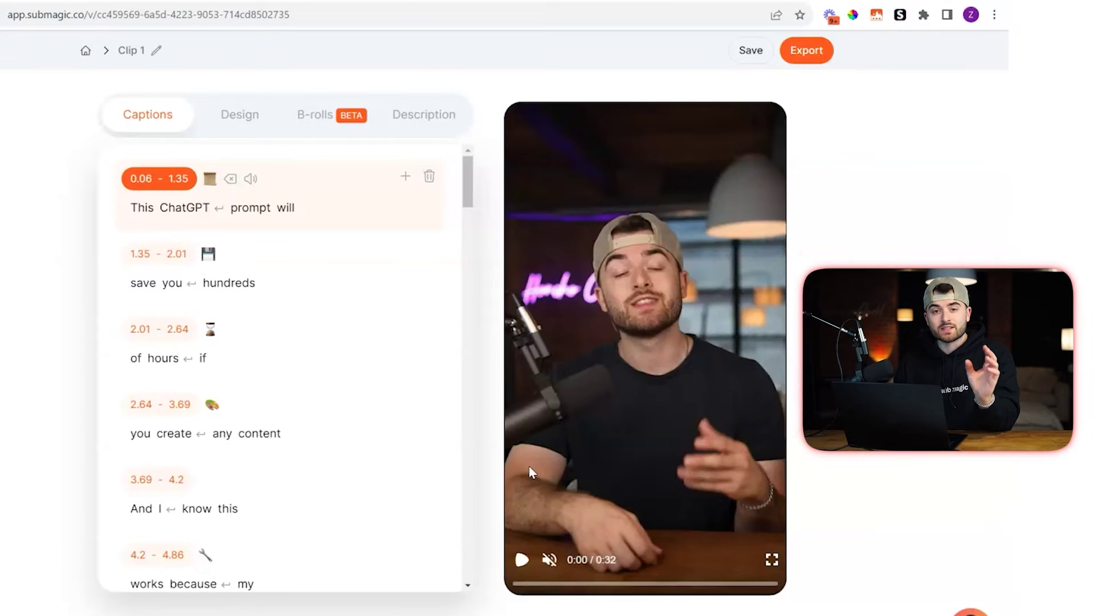
Play Clip 1 to check the auto-generated captions in the preview
left_click(522, 561)
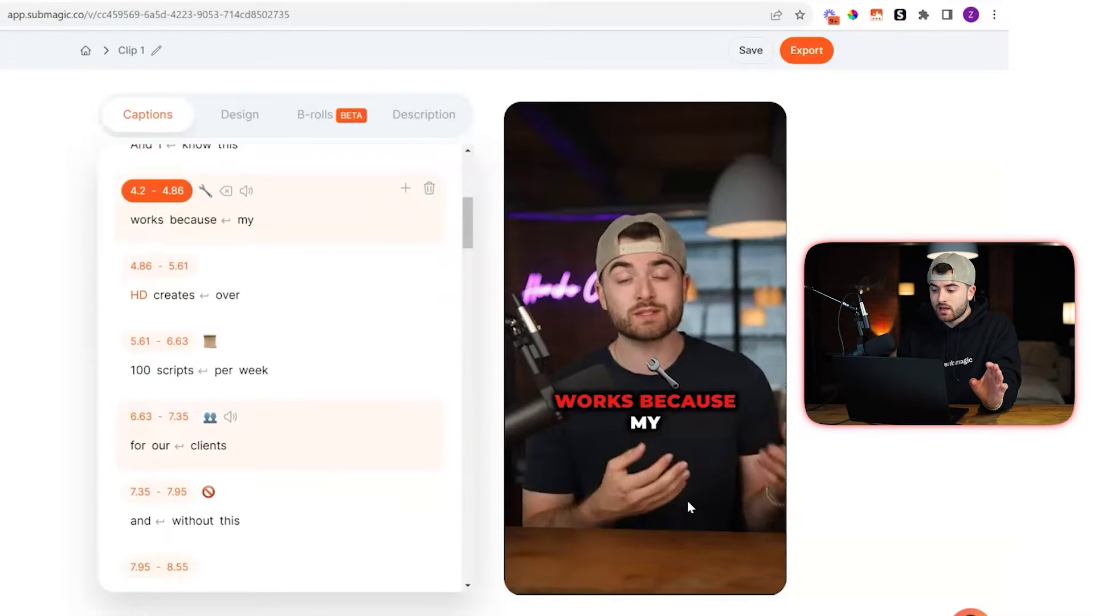
mouse_move(688, 500)
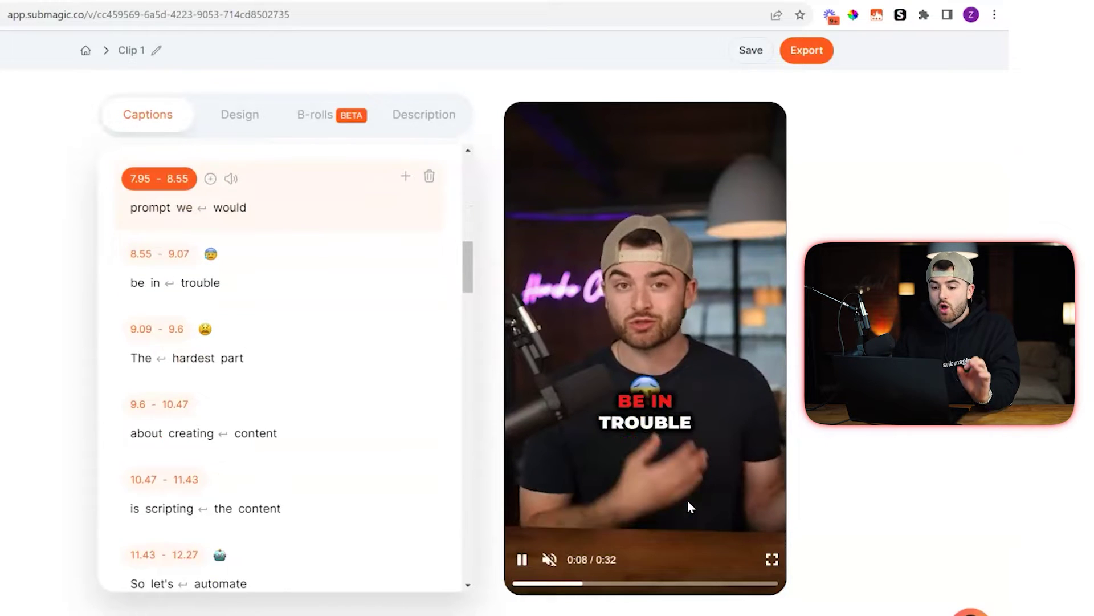
Apply the Iman caption theme at 33 px size and 60% vertical position
left_click(238, 117)
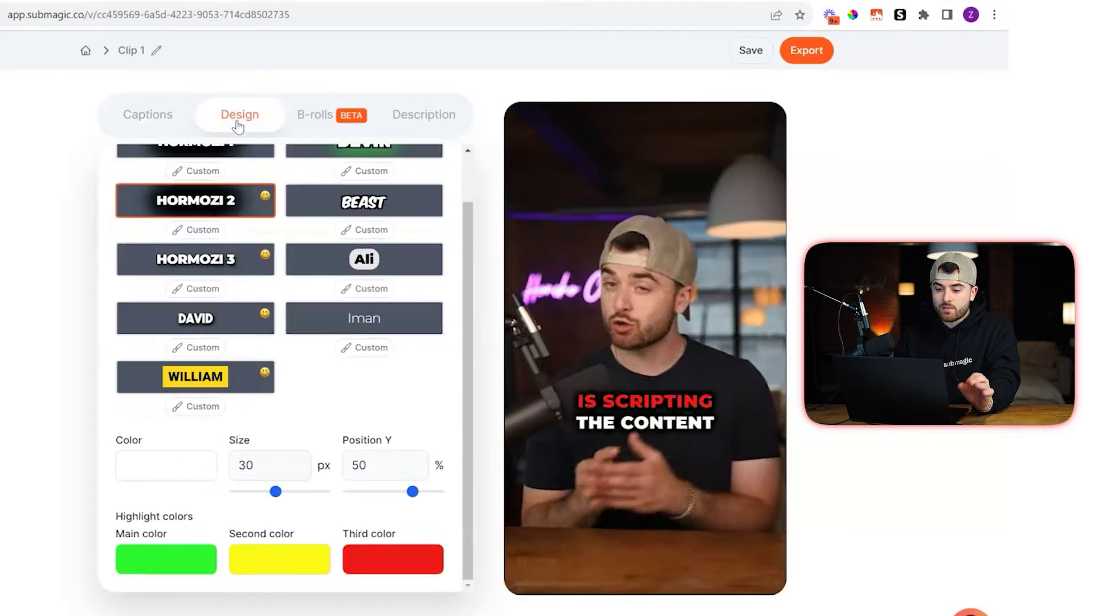
scroll(338, 247, "up", 1)
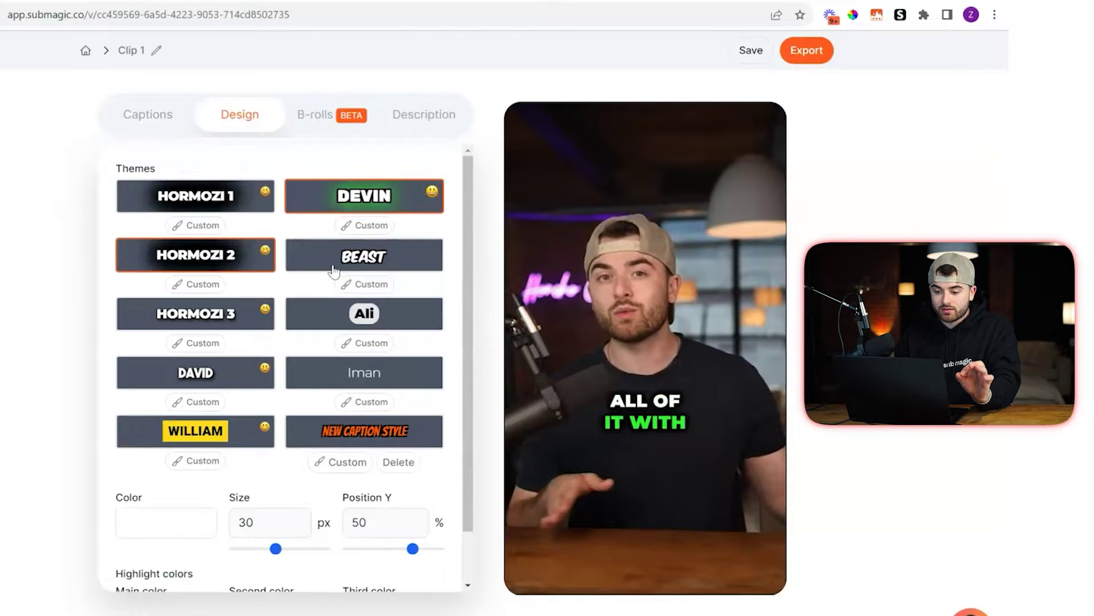
left_click(340, 378)
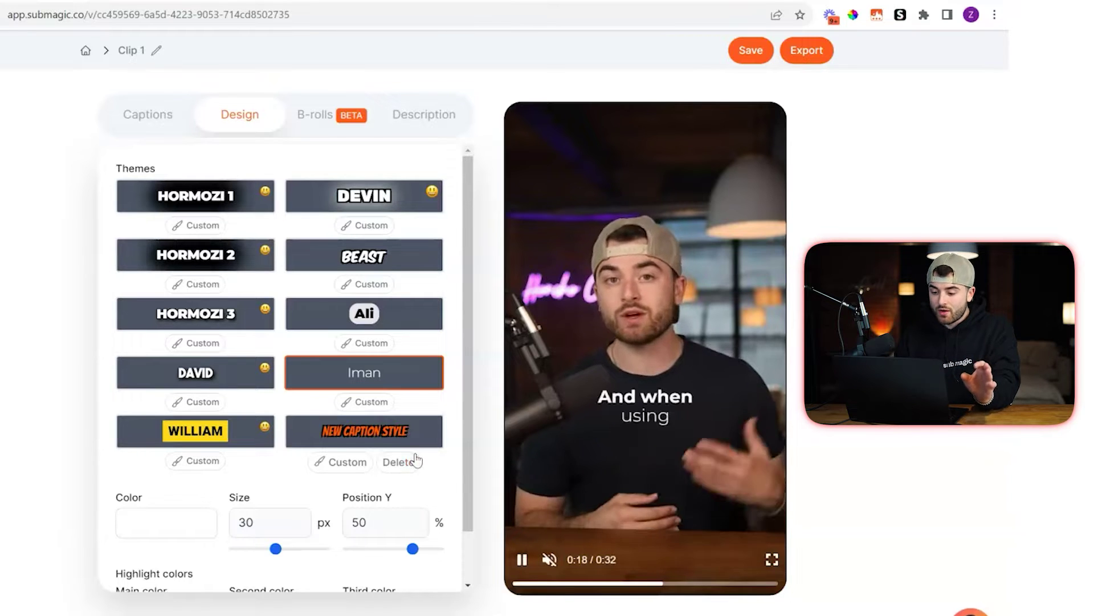
scroll(417, 459, "down", 1)
mouse_move(412, 491)
left_mouse_down()
mouse_move(377, 493)
mouse_move(447, 495)
mouse_move(425, 494)
left_mouse_up()
mouse_move(278, 497)
left_mouse_down()
mouse_move(302, 497)
mouse_move(290, 499)
left_mouse_up()
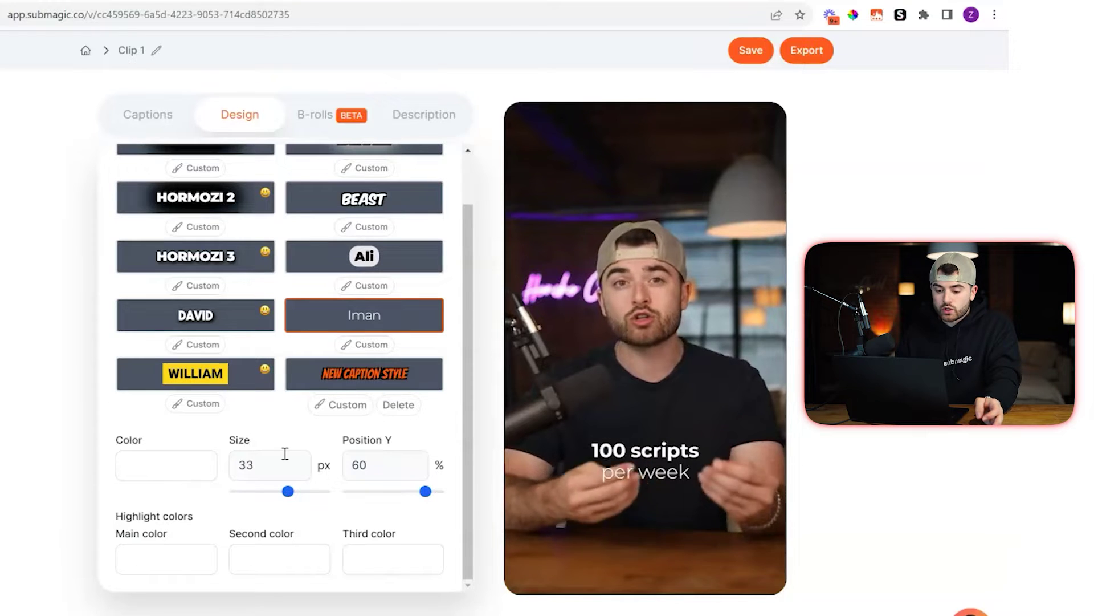
Set the main highlight colour to red FF3333 and preview the result
left_click(194, 566)
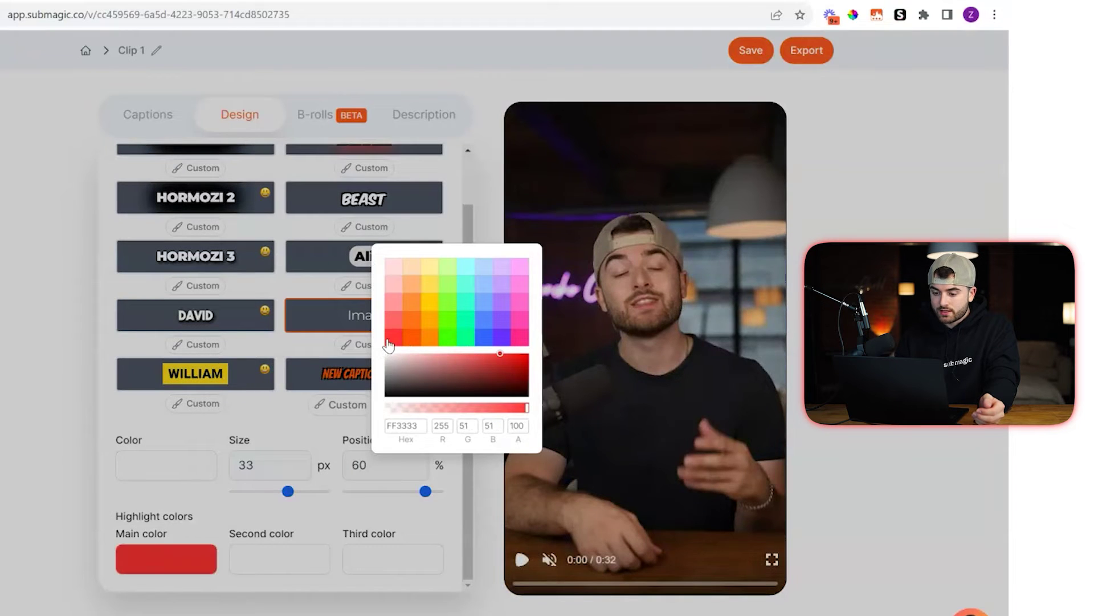
left_click(531, 567)
left_click(522, 563)
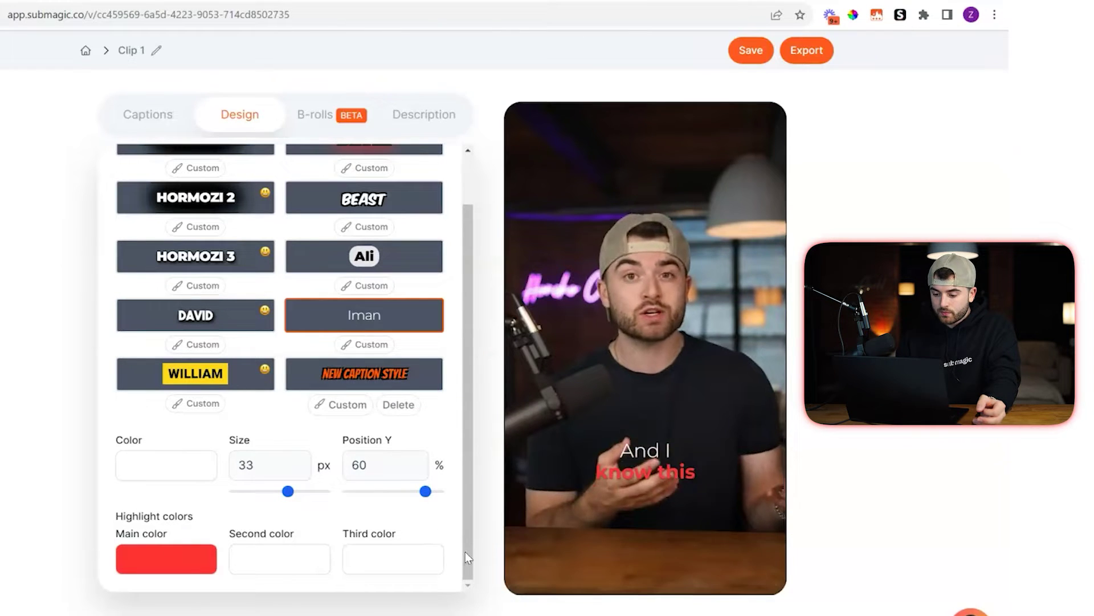
left_click(522, 559)
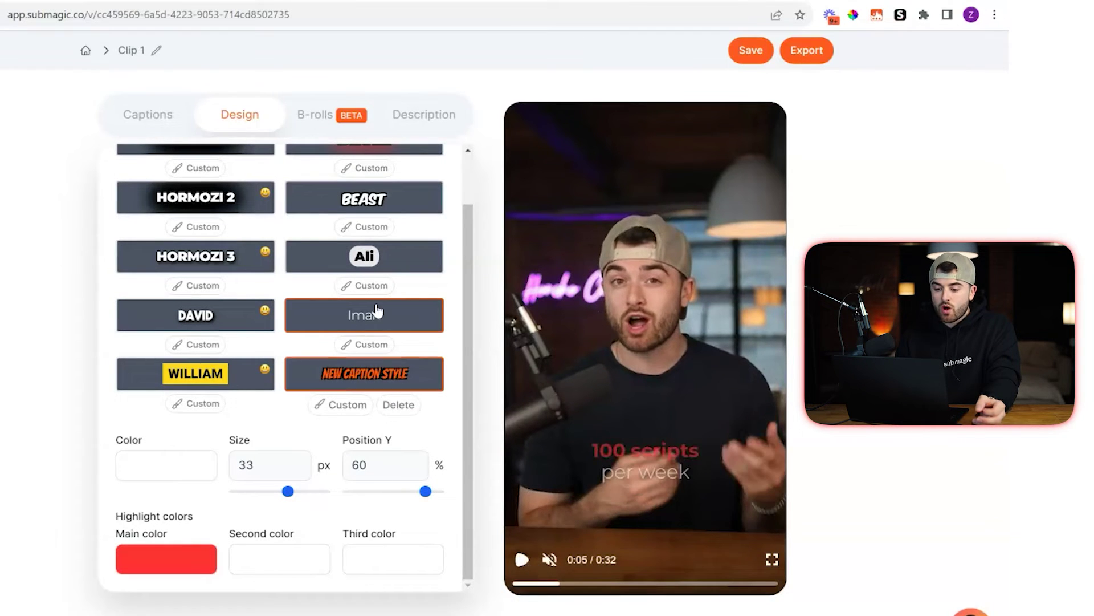
Customise the Iman theme with a medium shadow and uppercase caption text
left_click(359, 346)
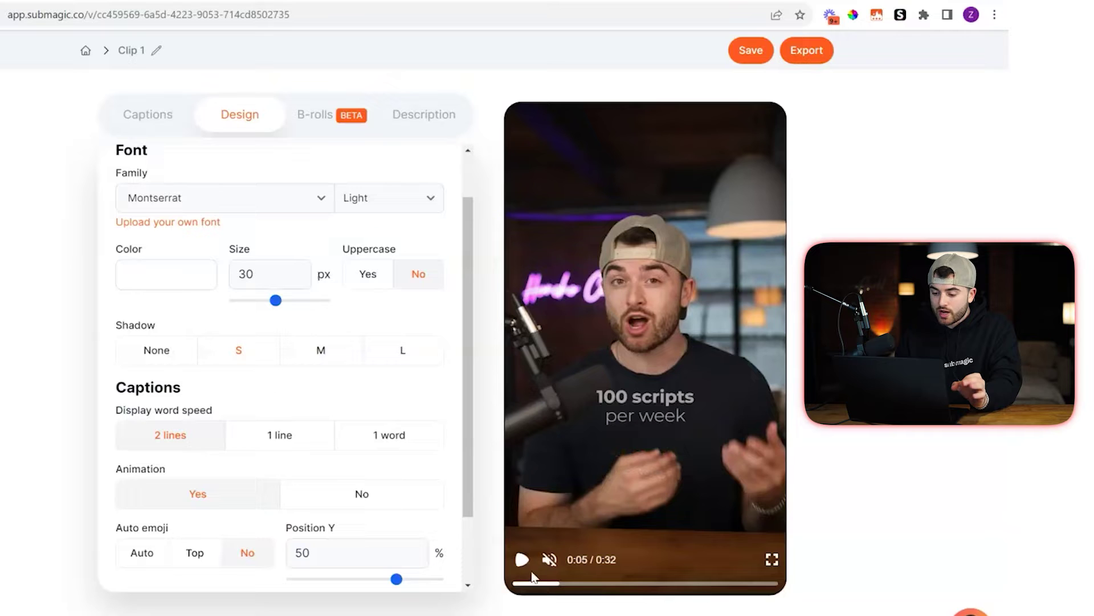
left_click(522, 559)
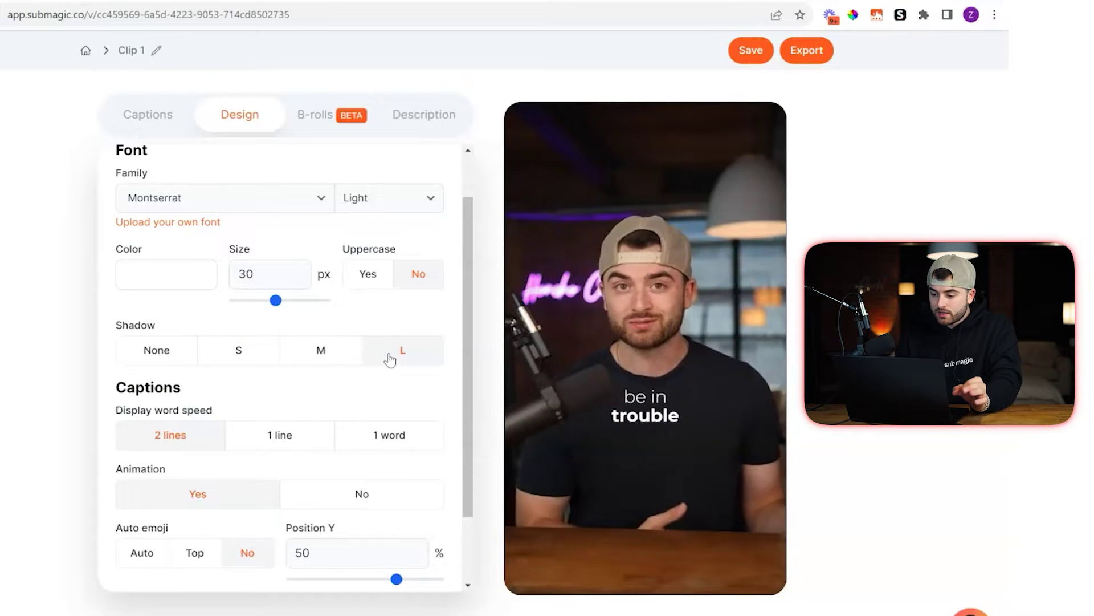
left_click(321, 351)
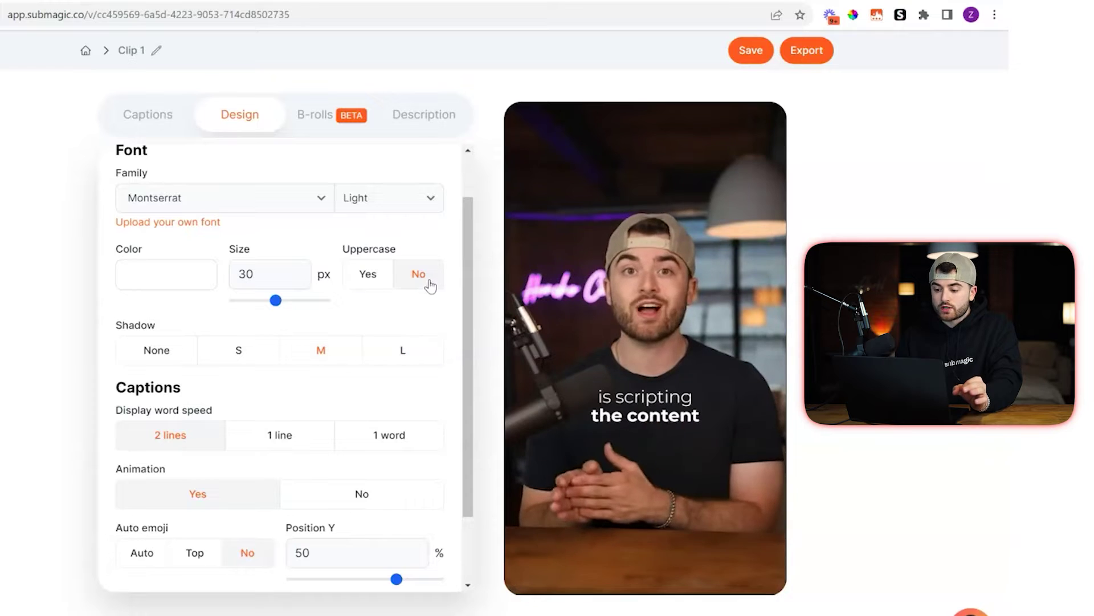
left_click(375, 277)
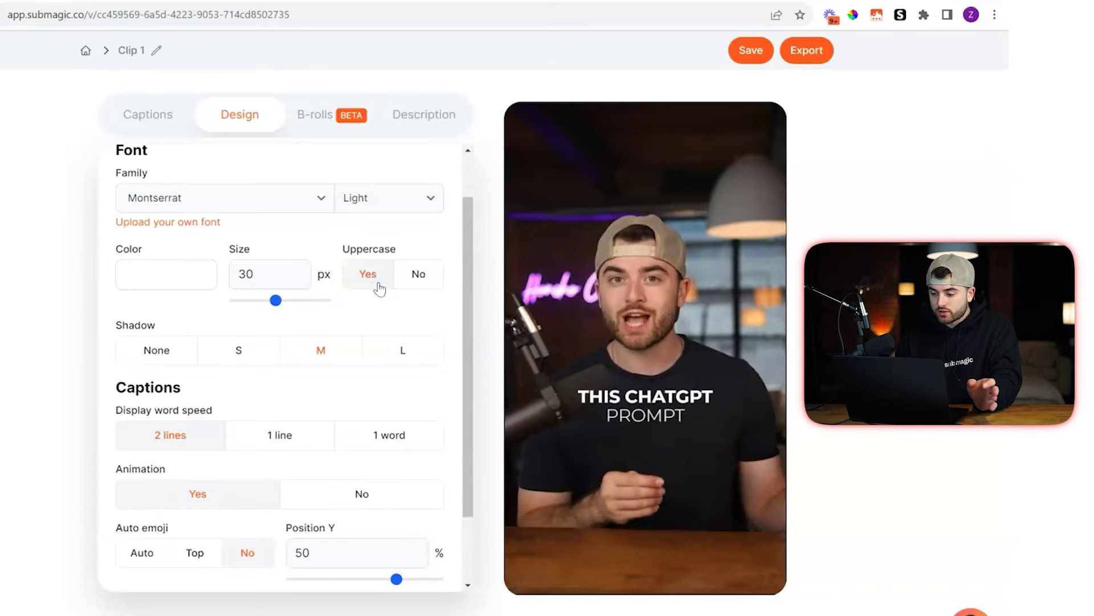
scroll(422, 391, "down", 2)
scroll(420, 384, "up", 2)
right_click(420, 385)
left_click(296, 280)
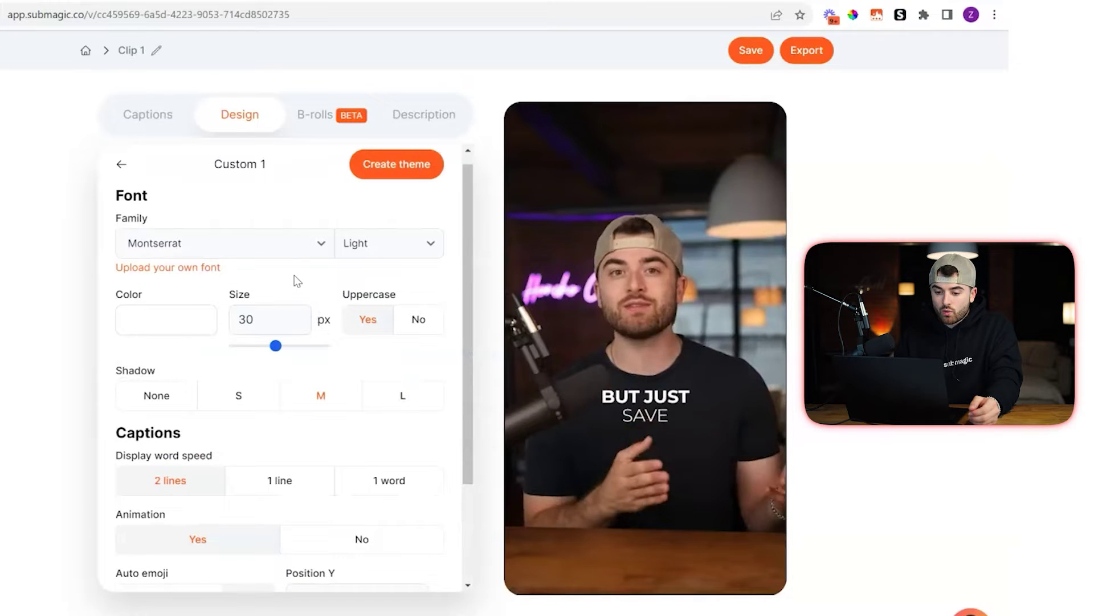
Set the caption font to Montserrat Light and show captions one line at a time
left_click(261, 247)
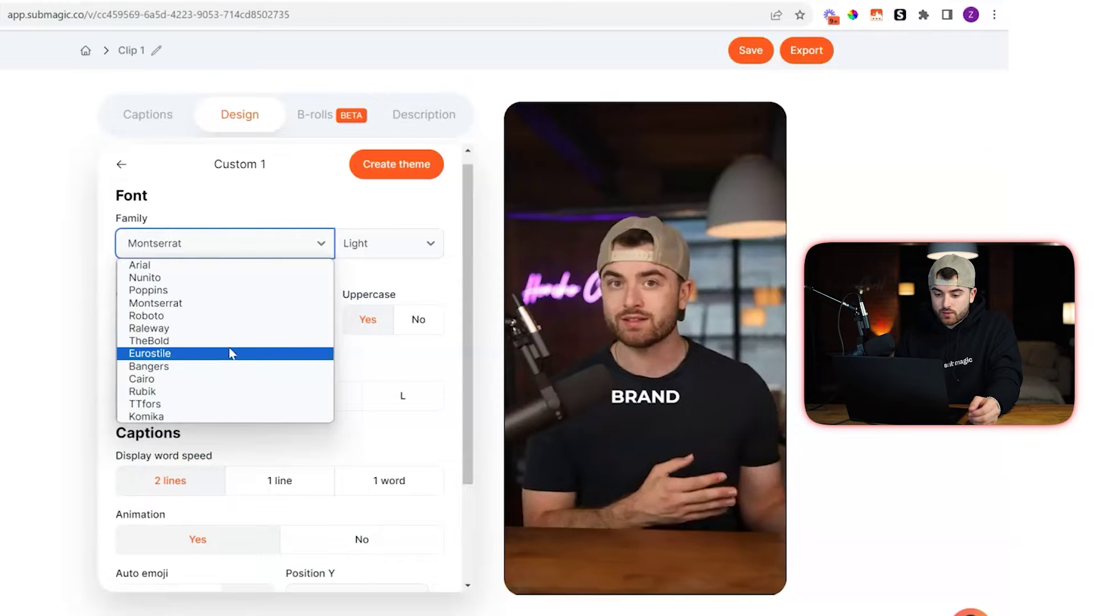
left_click(227, 367)
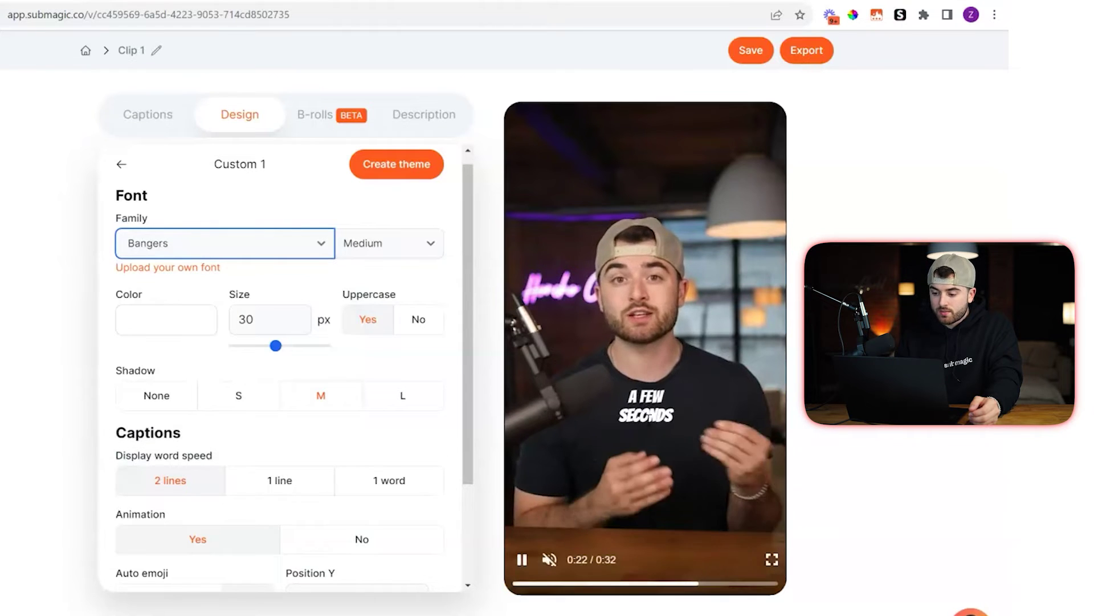
left_click(305, 243)
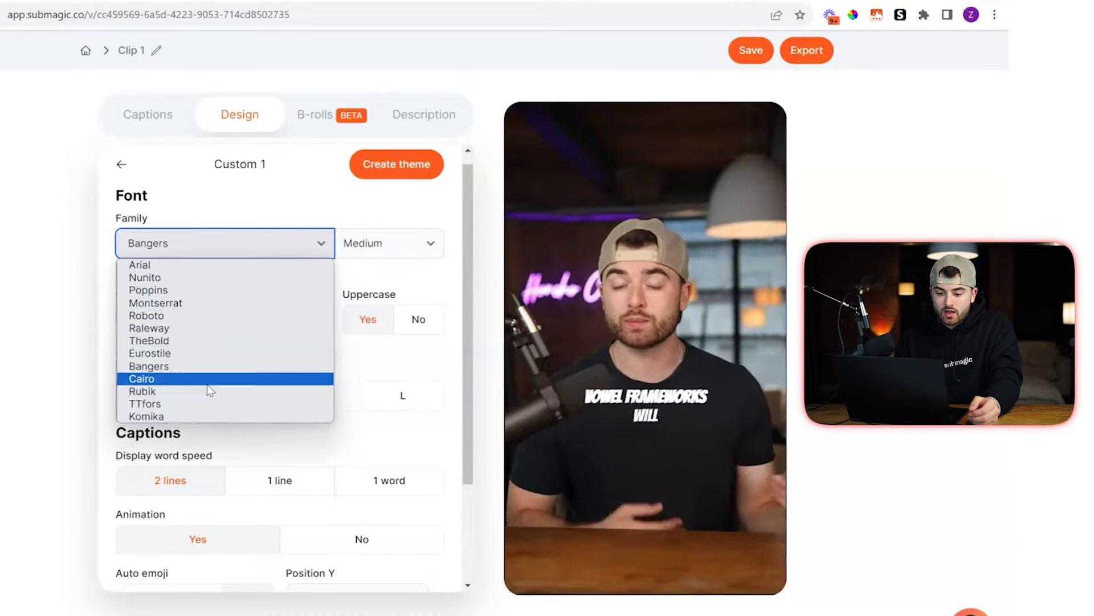
left_click(195, 302)
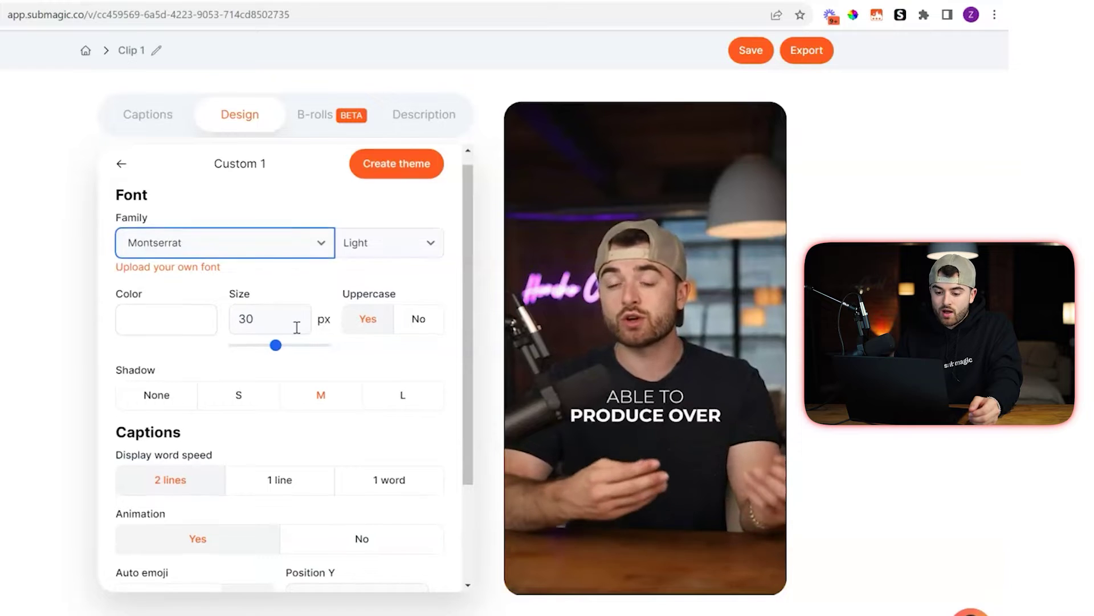
scroll(297, 327, "down", 2)
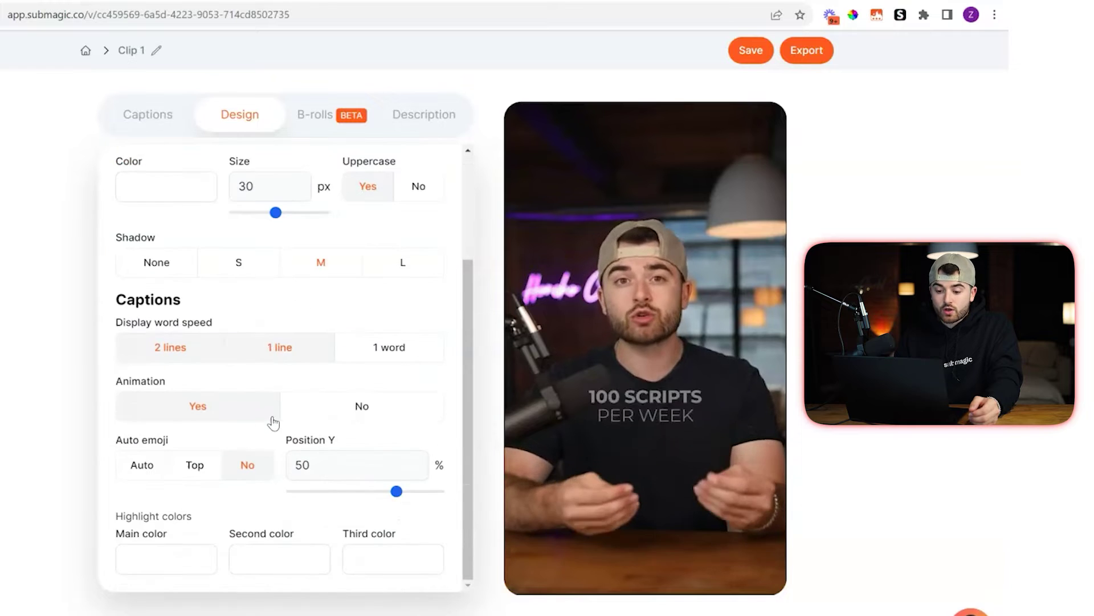
left_click(271, 350)
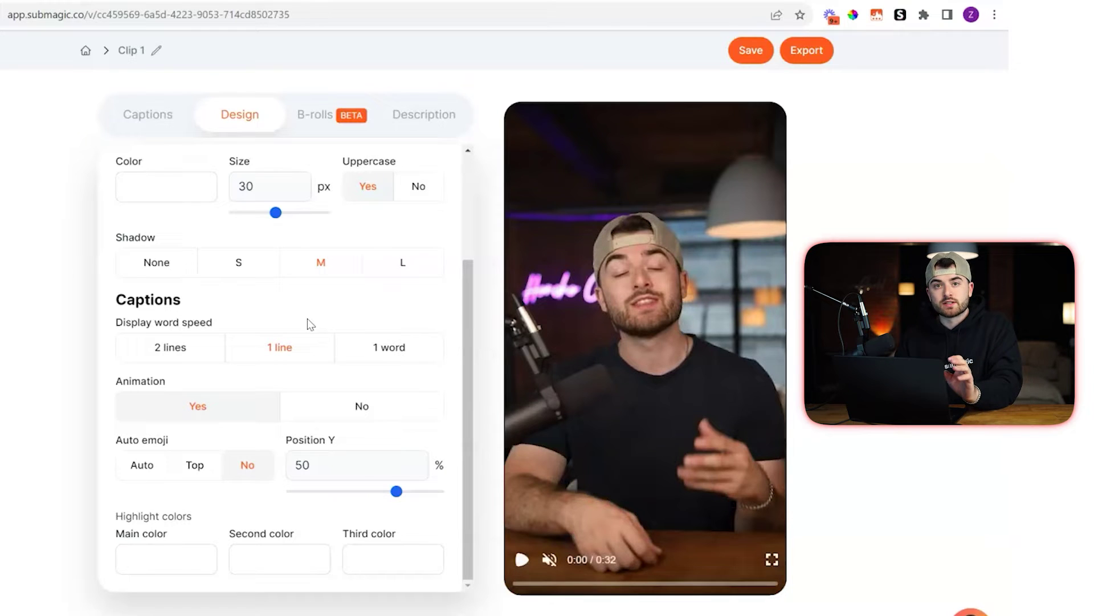
scroll(324, 271, "up", 2)
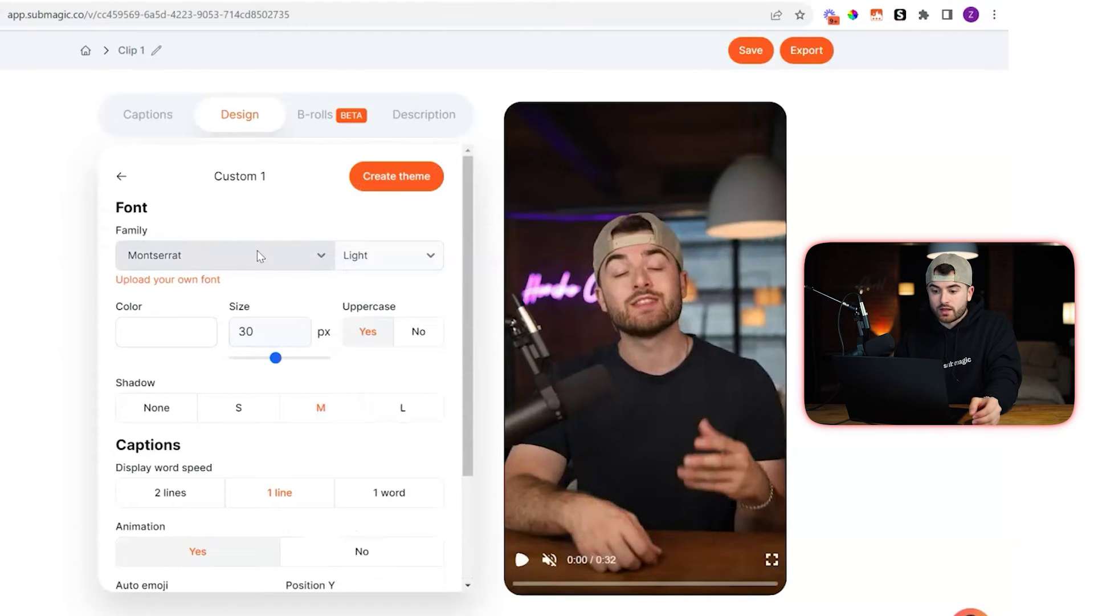
Return to the Themes list and play the preview with the restyled captions
left_click(122, 177)
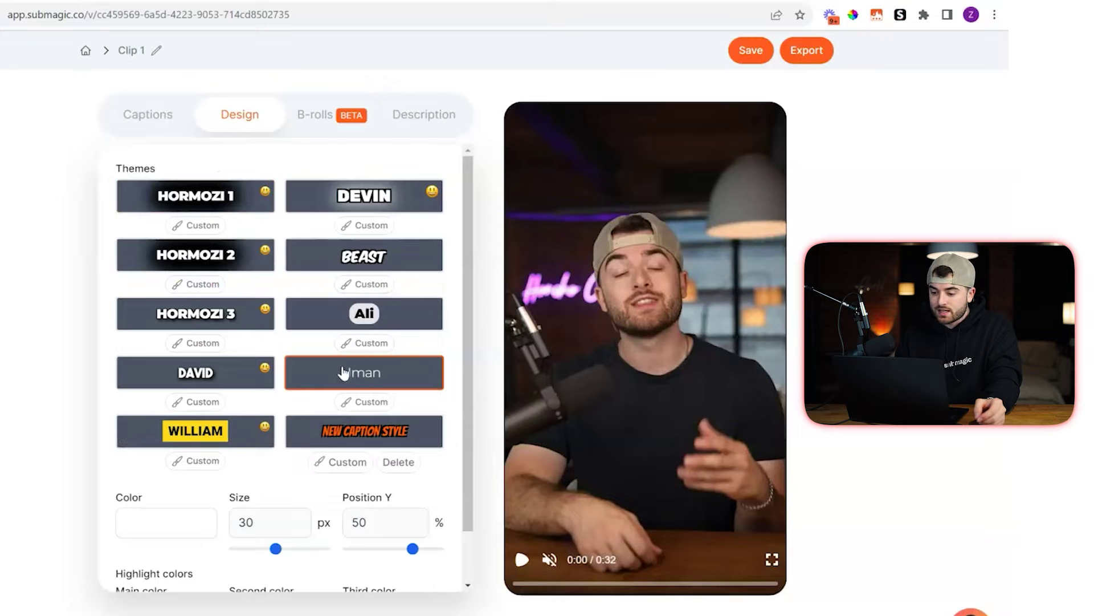
left_click(520, 561)
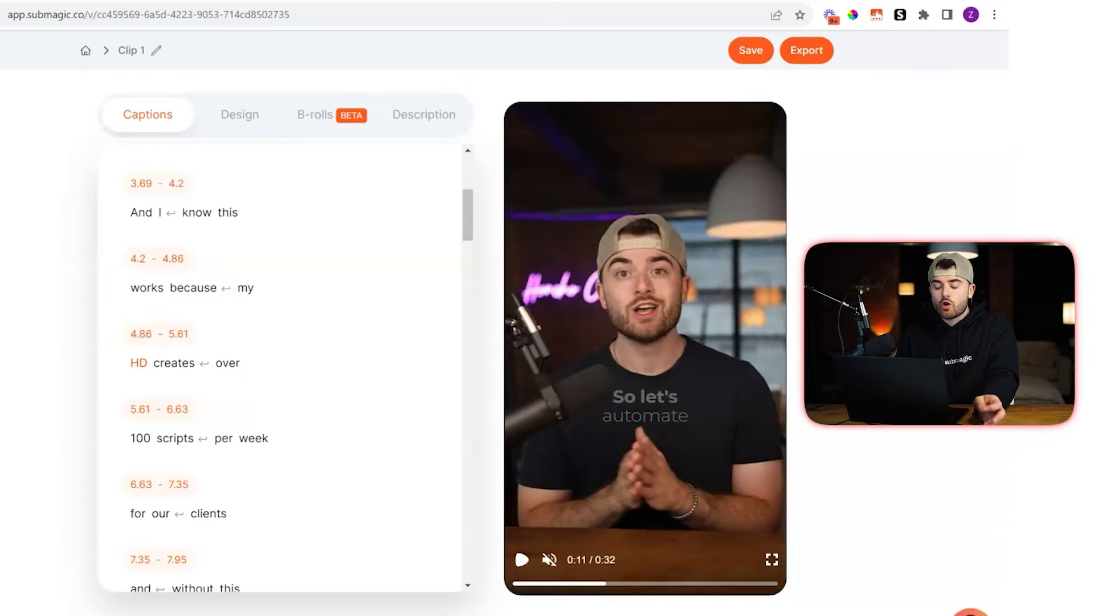
Add the teal robot Pexels clip as B-roll on the 11.43–13.86 'automate' line
left_click(318, 127)
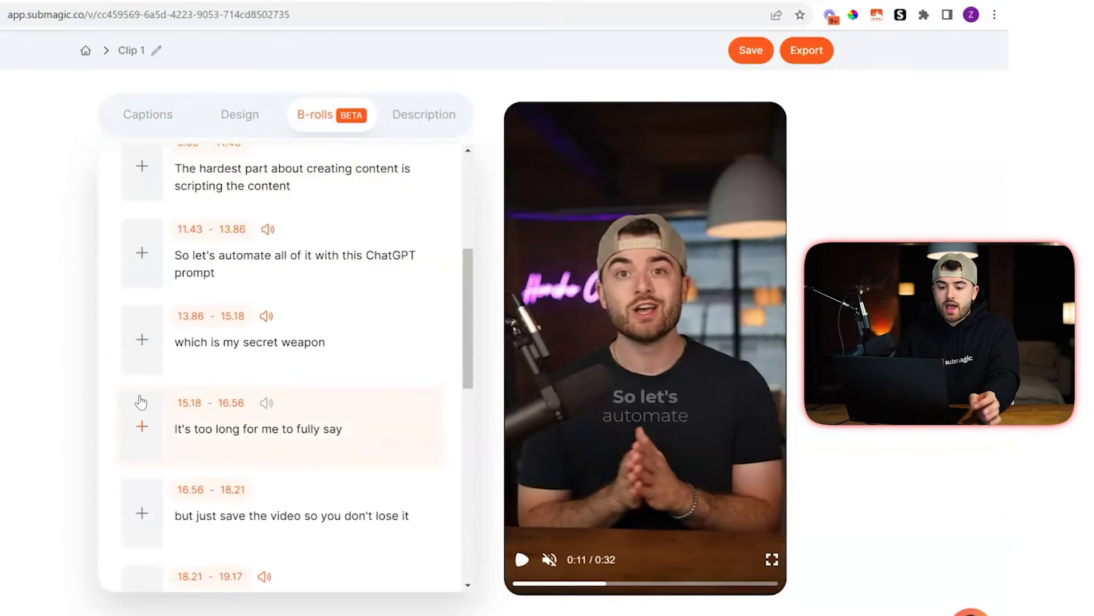
scroll(141, 403, "down", 1)
scroll(140, 403, "up", 2)
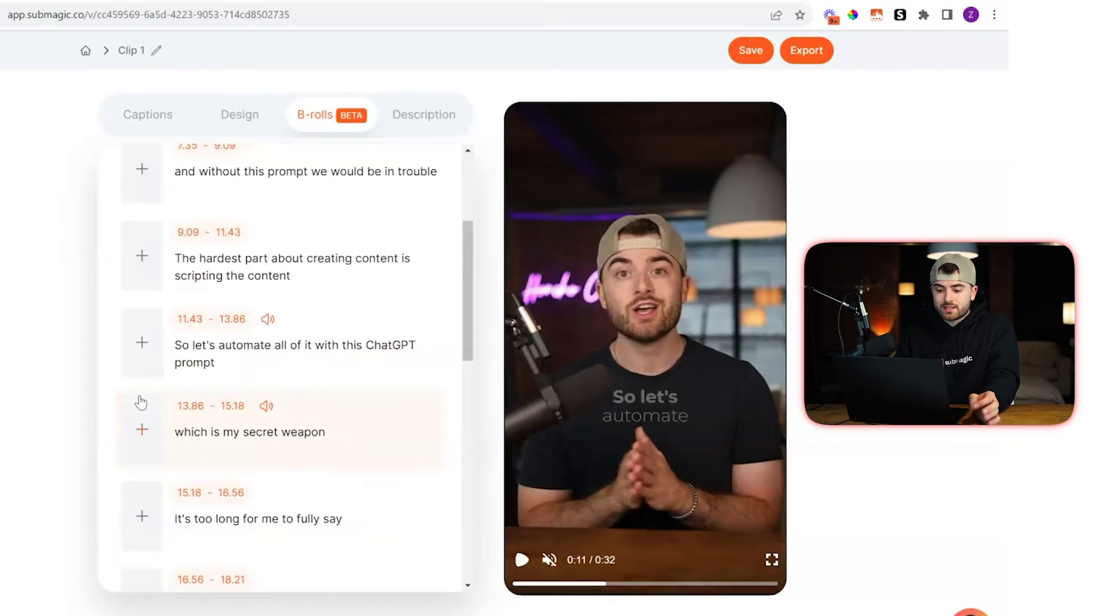
left_click(164, 342)
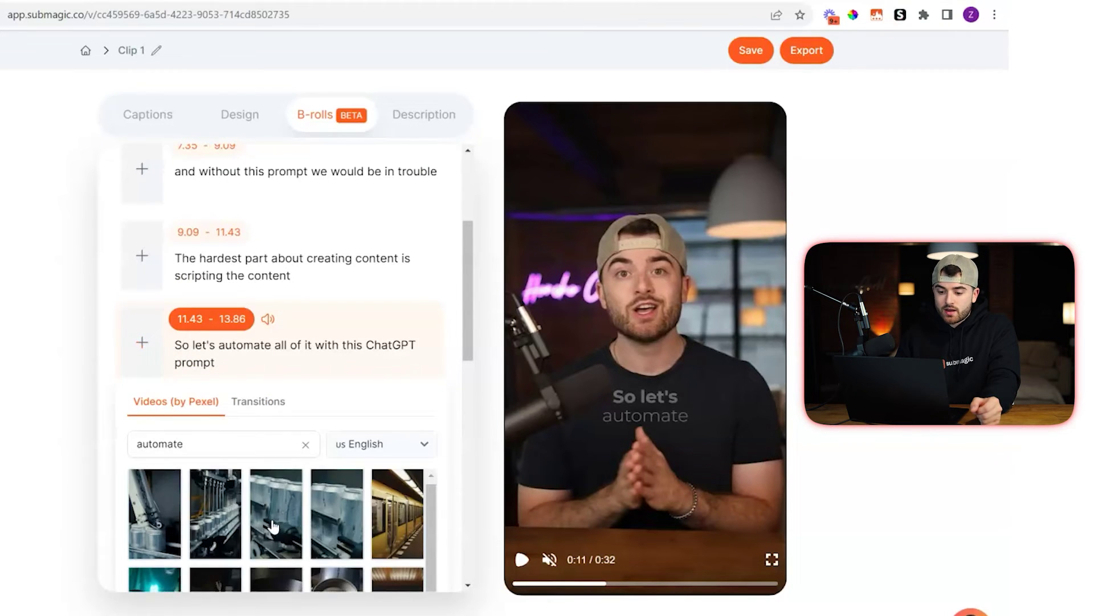
scroll(258, 517, "down", 1)
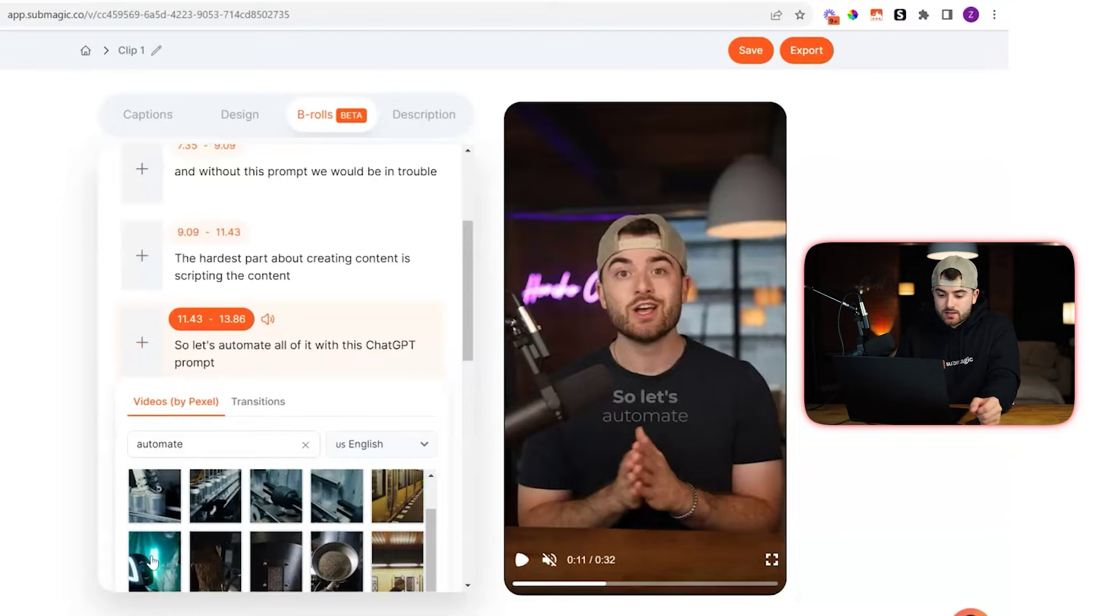
scroll(153, 562, "down", 1)
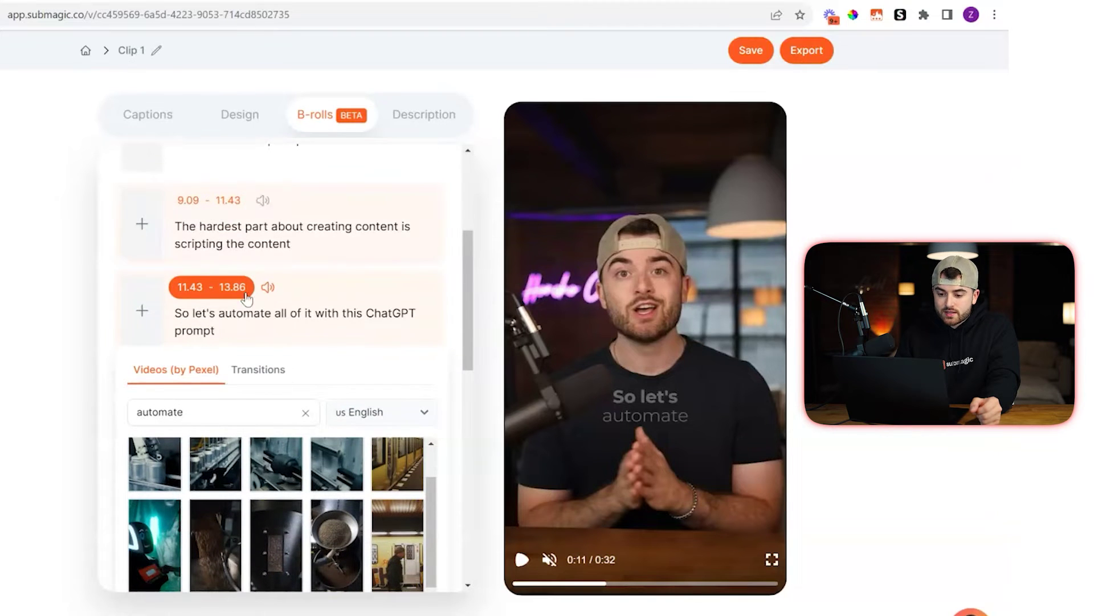
left_click(165, 536)
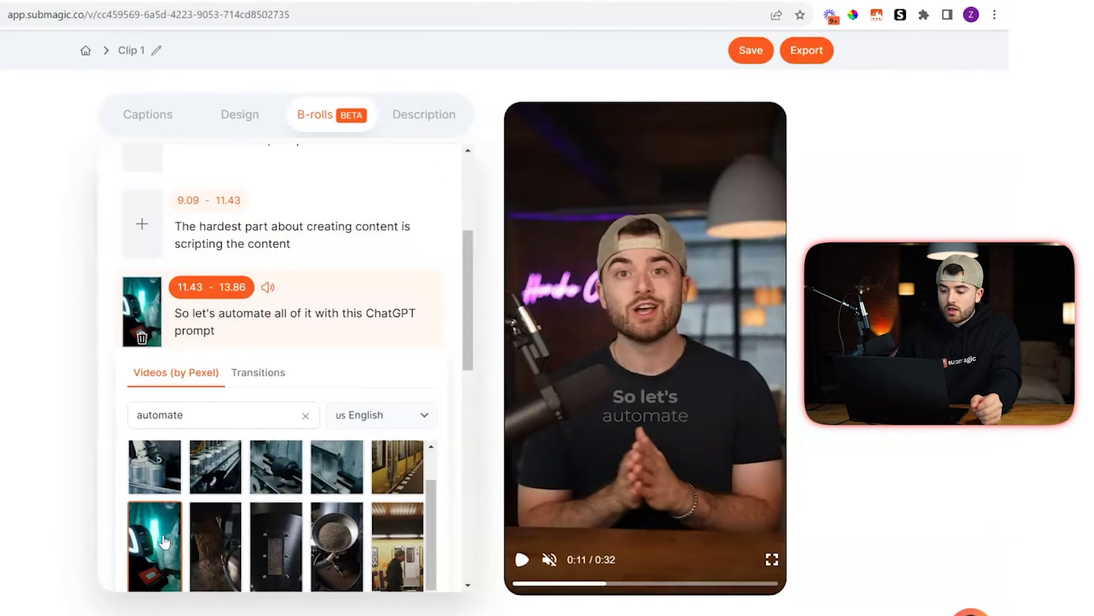
Preview the robot B-roll from 0:10, then reopen its B-roll settings
left_click(599, 583)
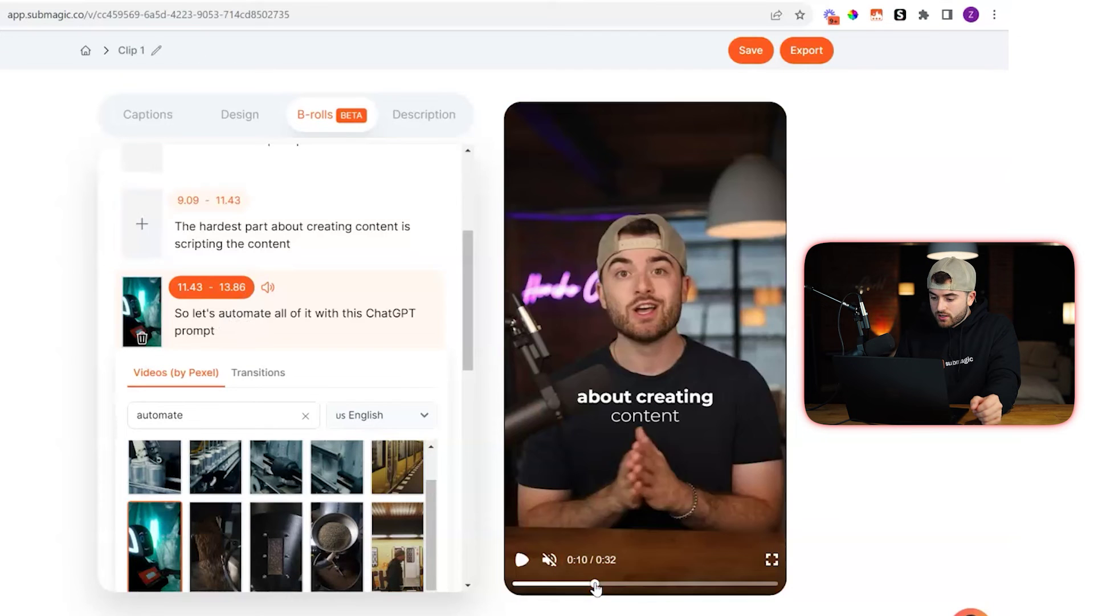
left_click(522, 559)
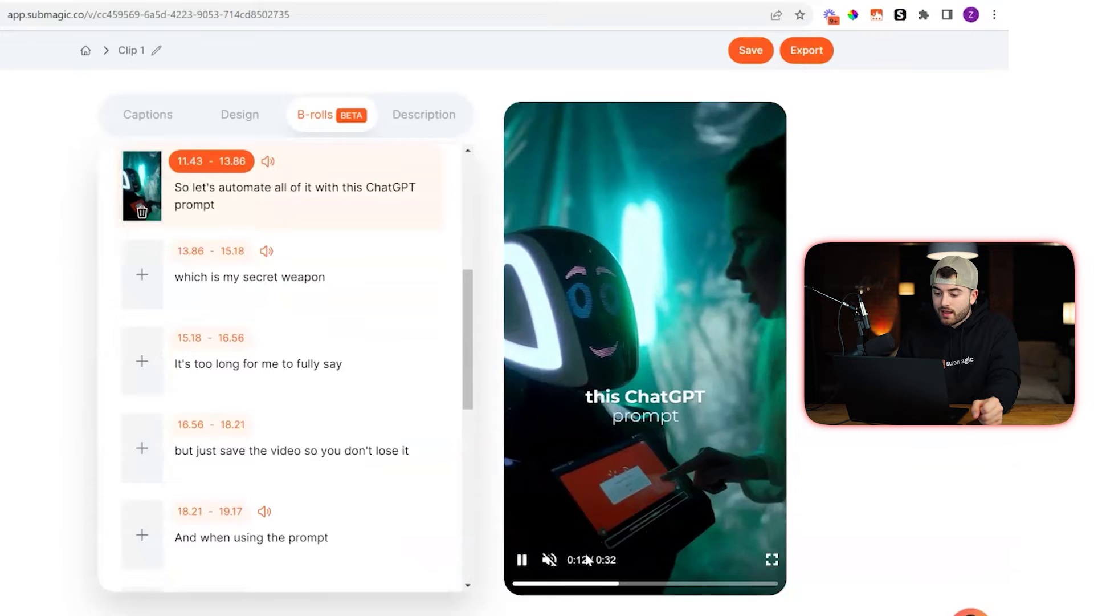
left_click(522, 559)
scroll(227, 279, "up", 1)
scroll(227, 283, "up", 1)
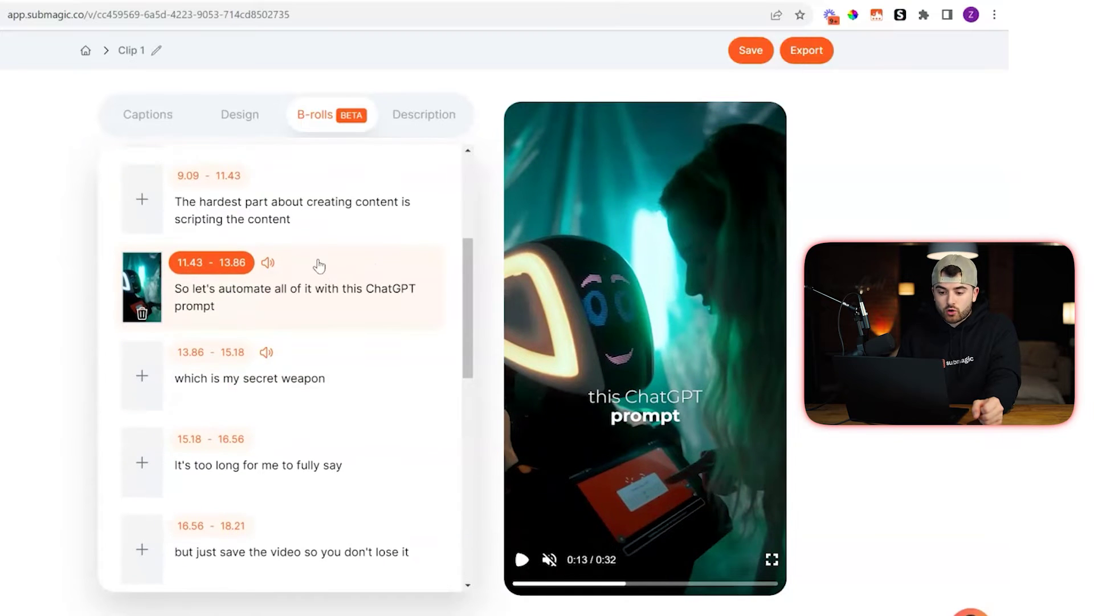
left_click(139, 282)
Try the Slide top transition on the robot B-roll and play the preview
left_click(250, 354)
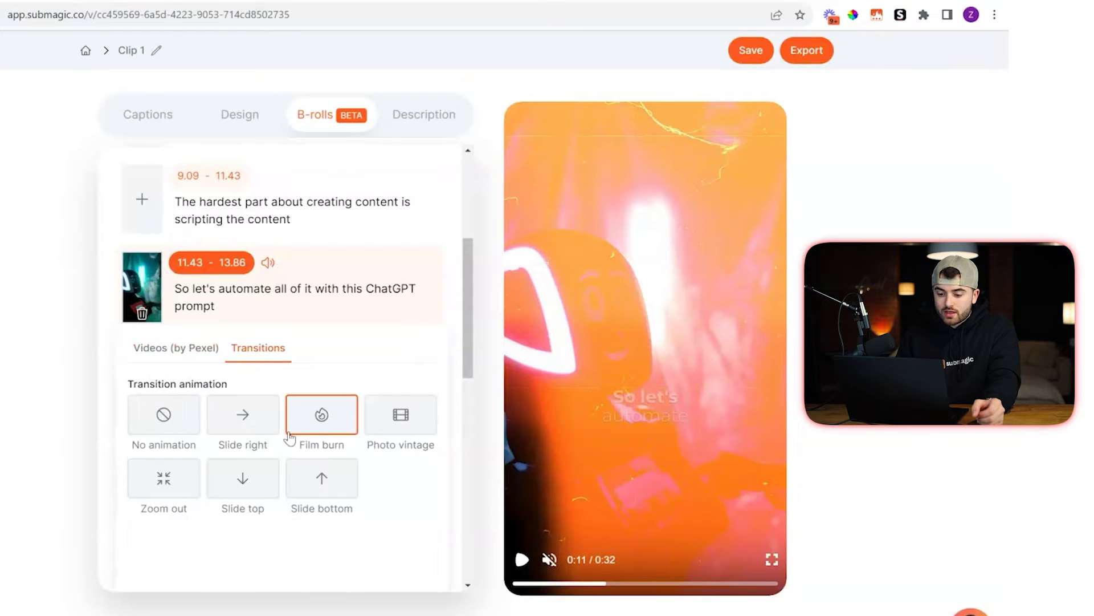
scroll(254, 452, "down", 2)
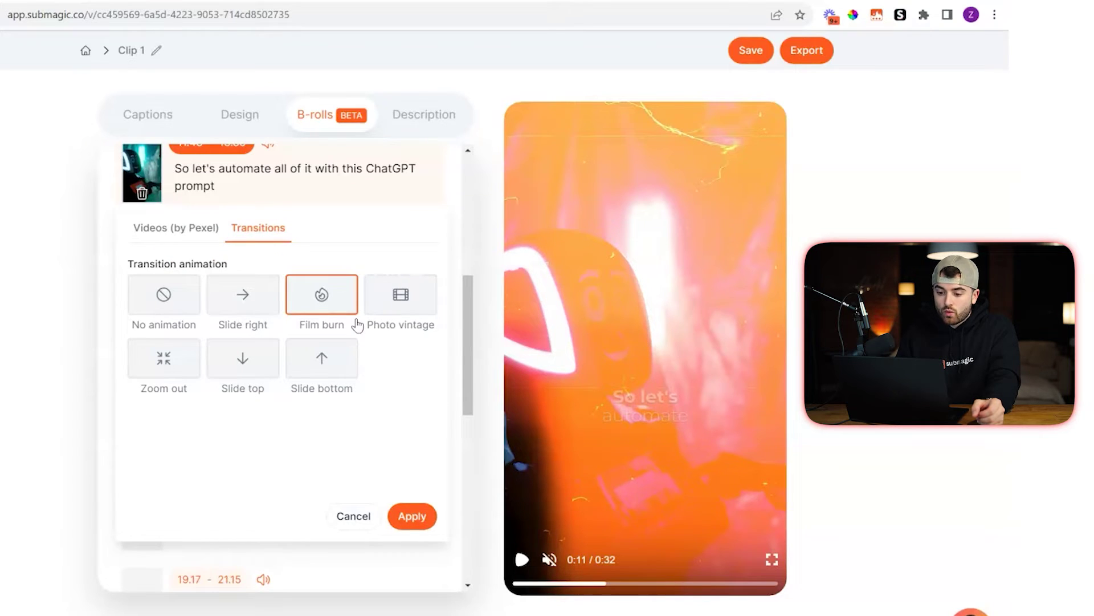
left_click(256, 376)
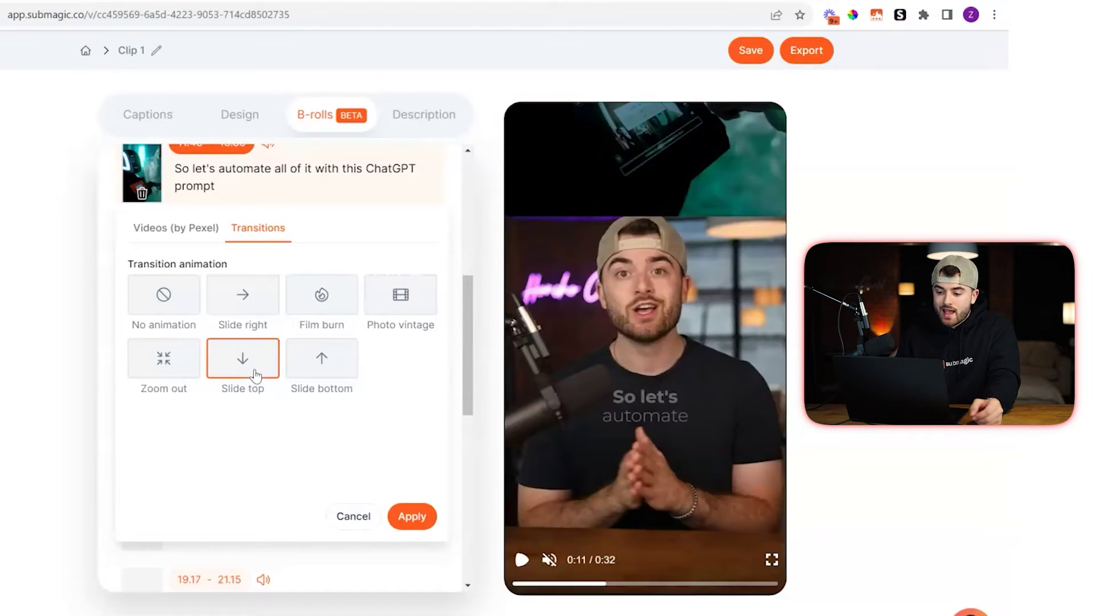
left_click(413, 516)
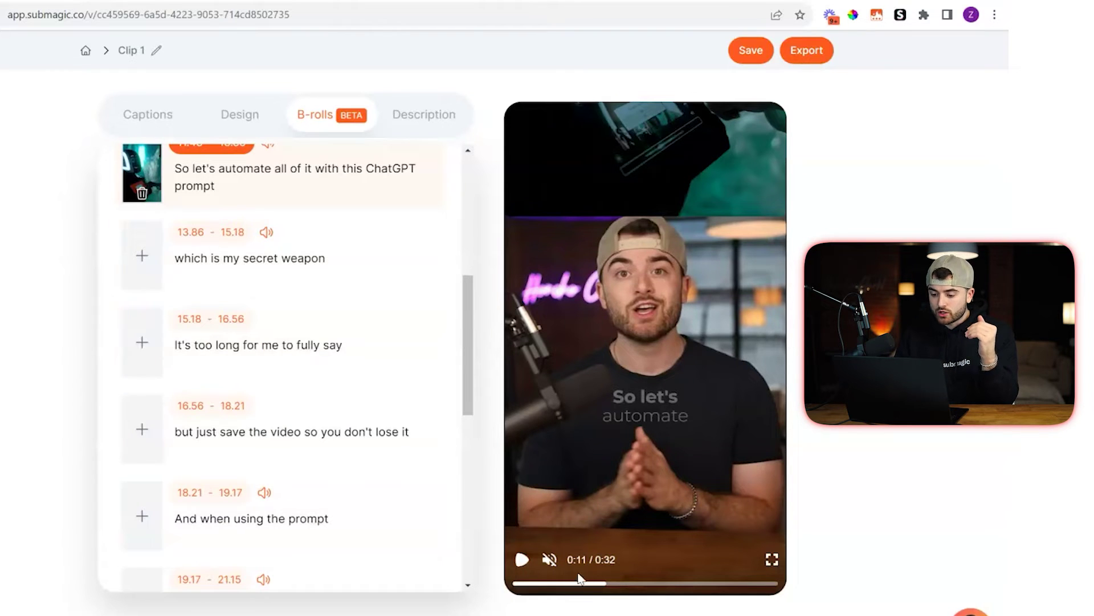
left_click(522, 560)
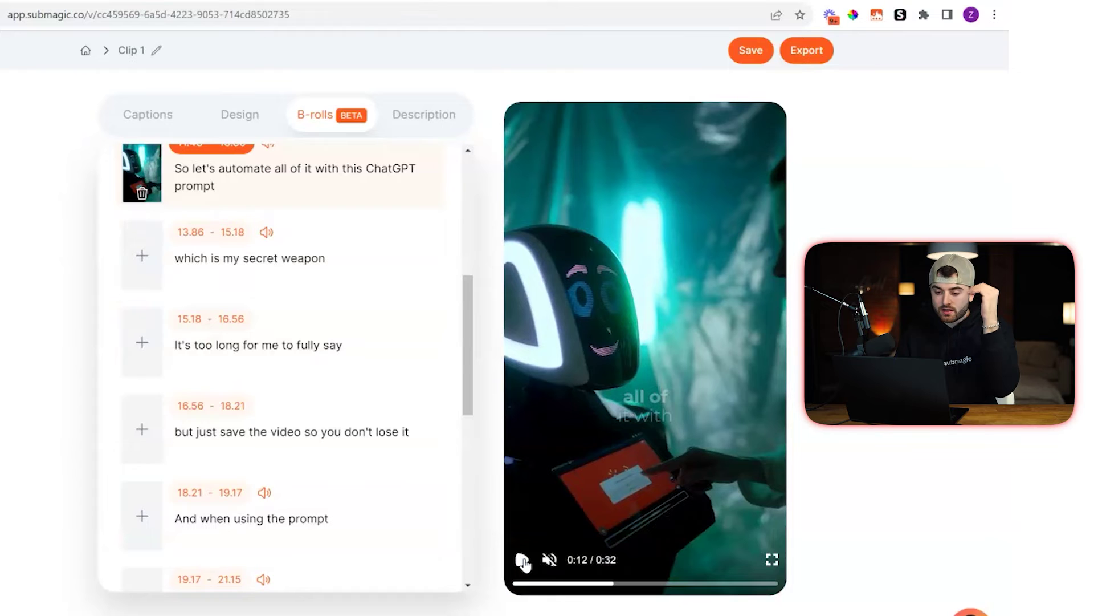
Change the robot B-roll's transition to Film burn
left_click(147, 156)
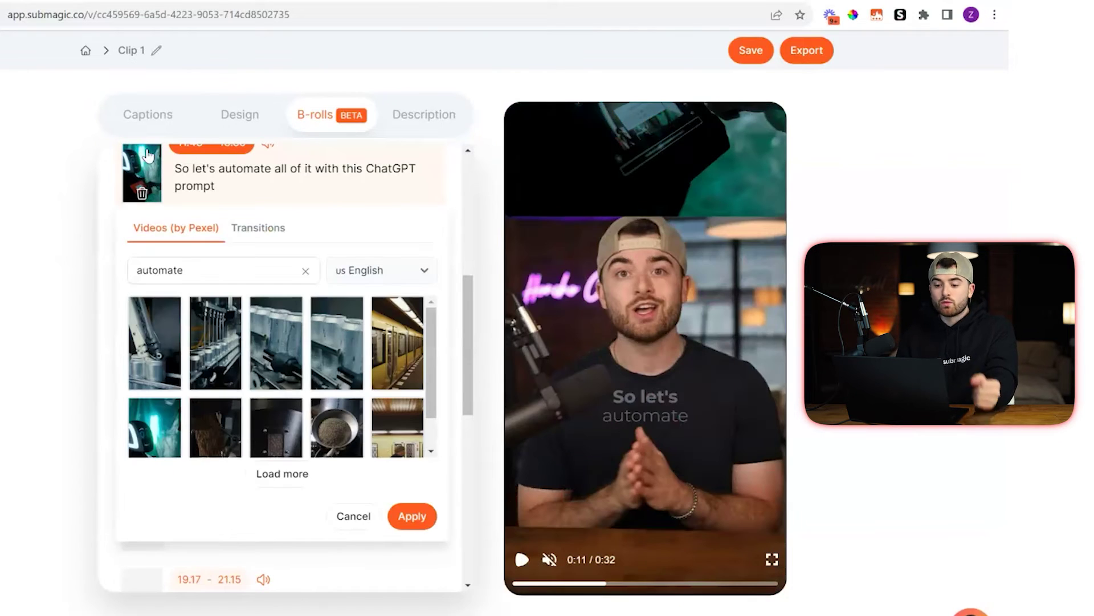
left_click(263, 231)
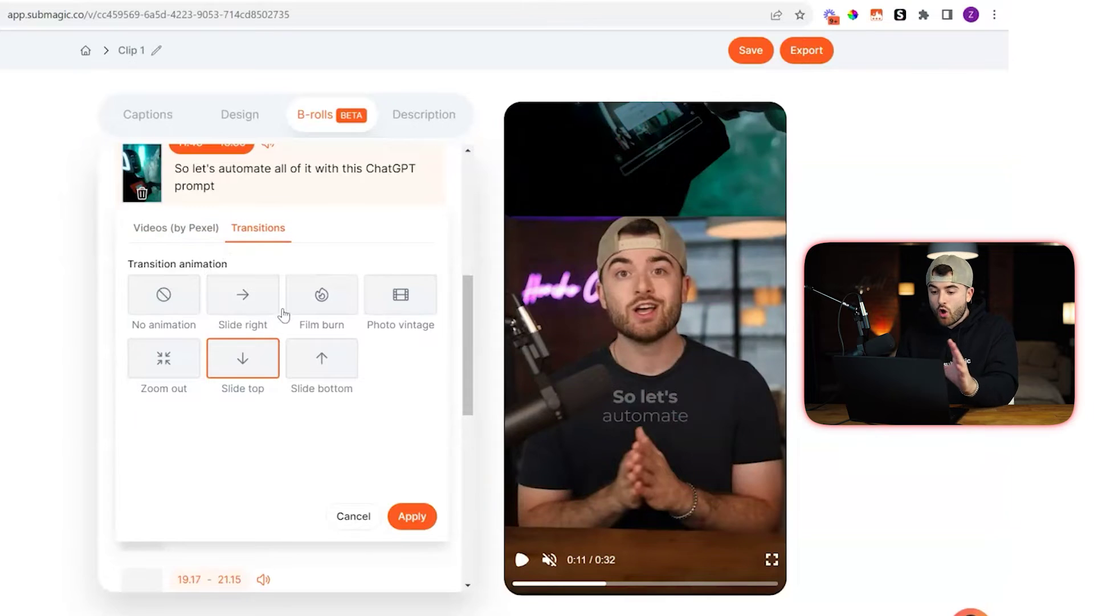
left_click(318, 302)
left_click(403, 519)
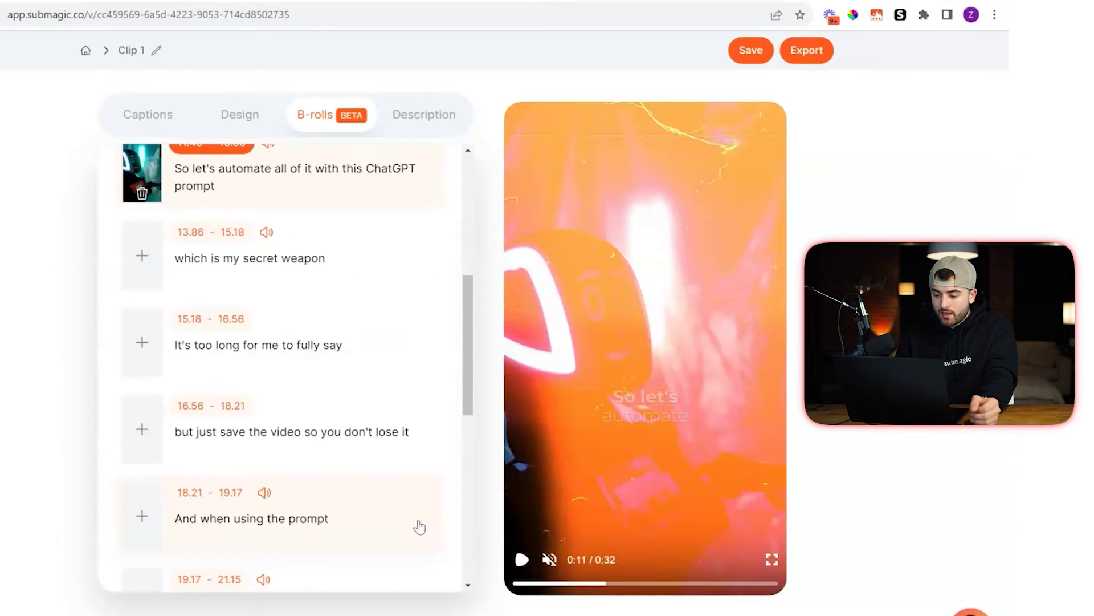
Replay from 0:10, then bring up Pexels 'change' results for the 19.17–21.15 line
left_click(598, 584)
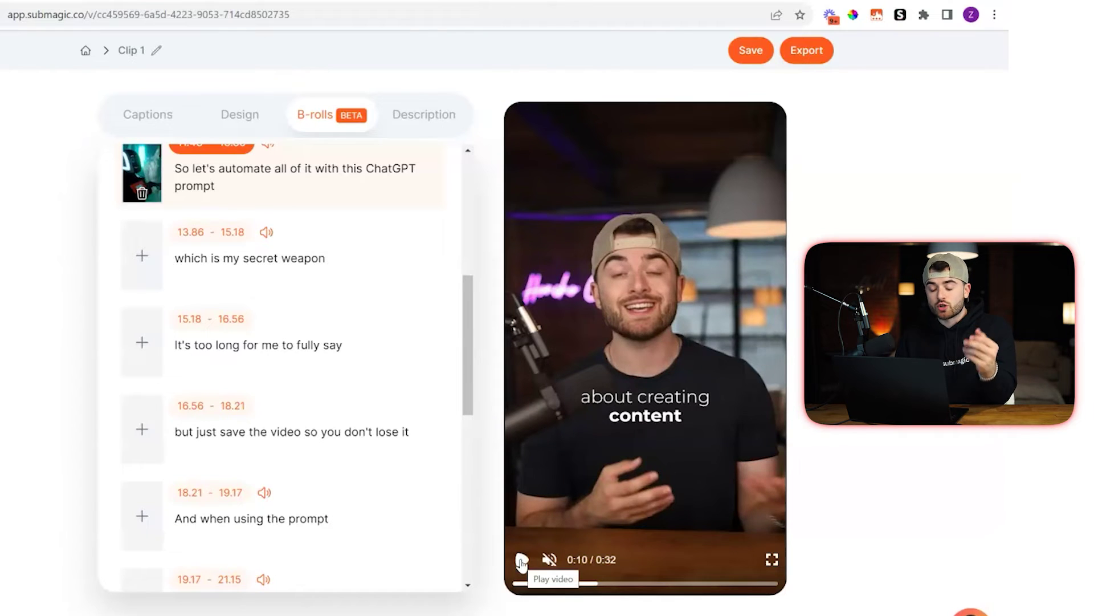
left_click(521, 562)
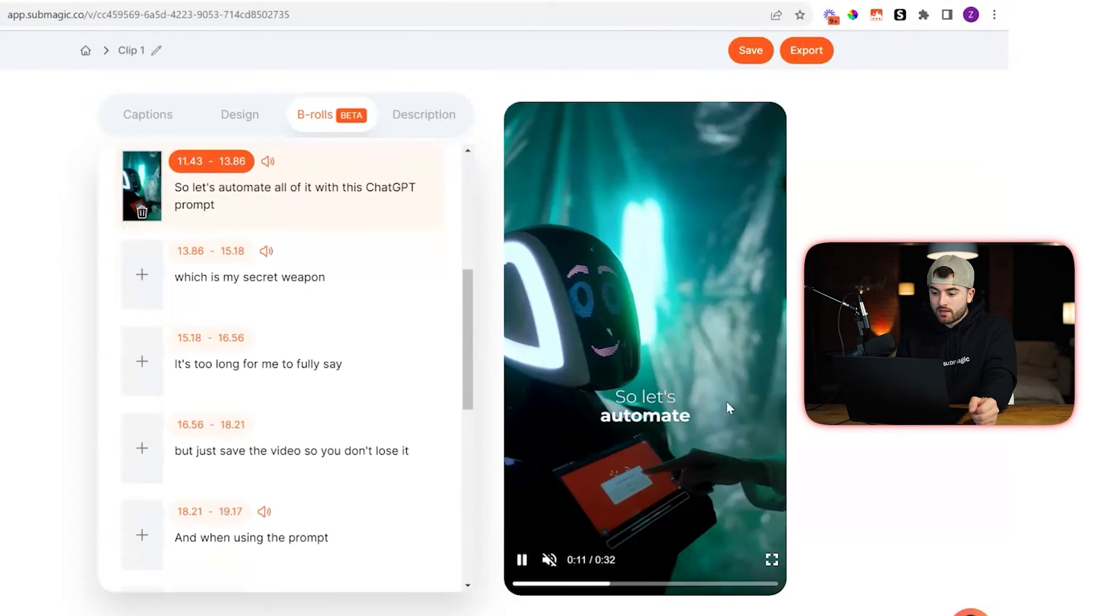
left_click(729, 407)
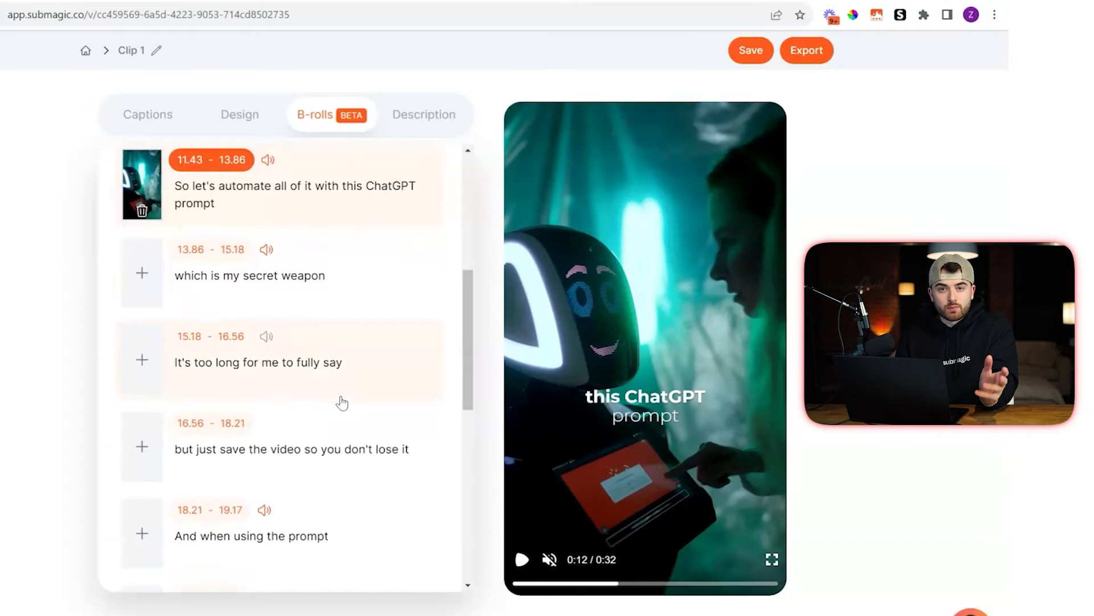
scroll(297, 399, "down", 4)
left_click(142, 396)
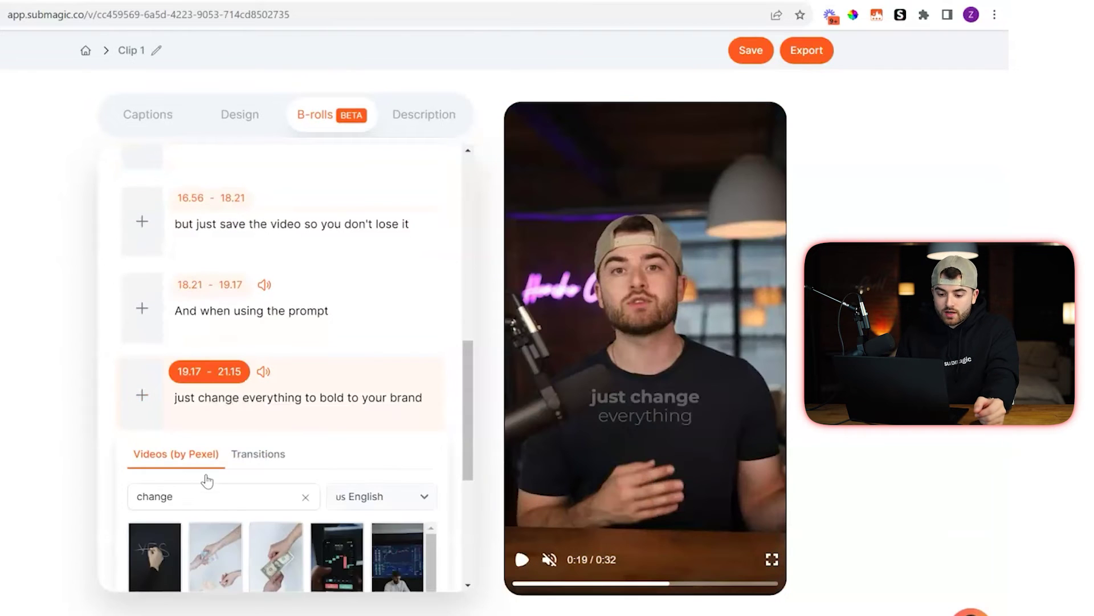
Apply the dollar-bill hand-off Pexels clip as B-roll with a Film burn transition
left_click(282, 552)
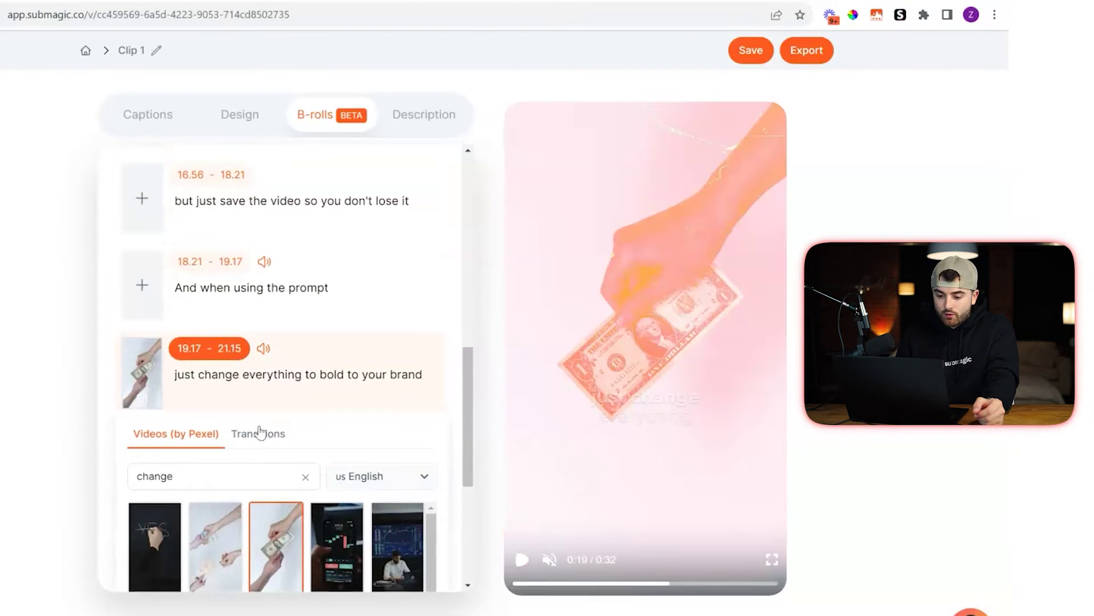
left_click(258, 430)
scroll(313, 436, "down", 2)
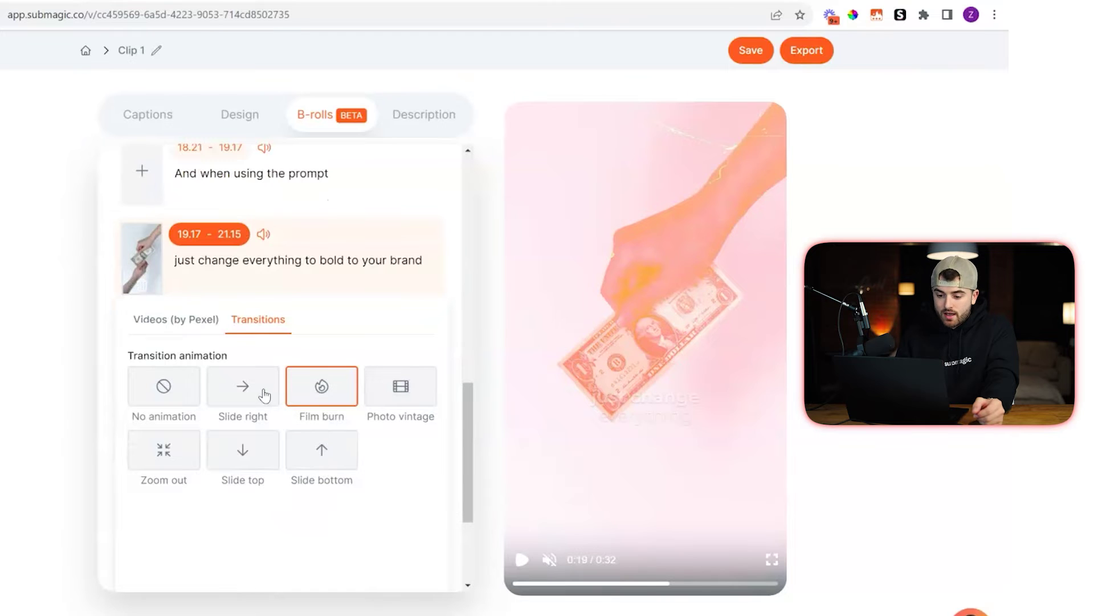
scroll(403, 490, "down", 3)
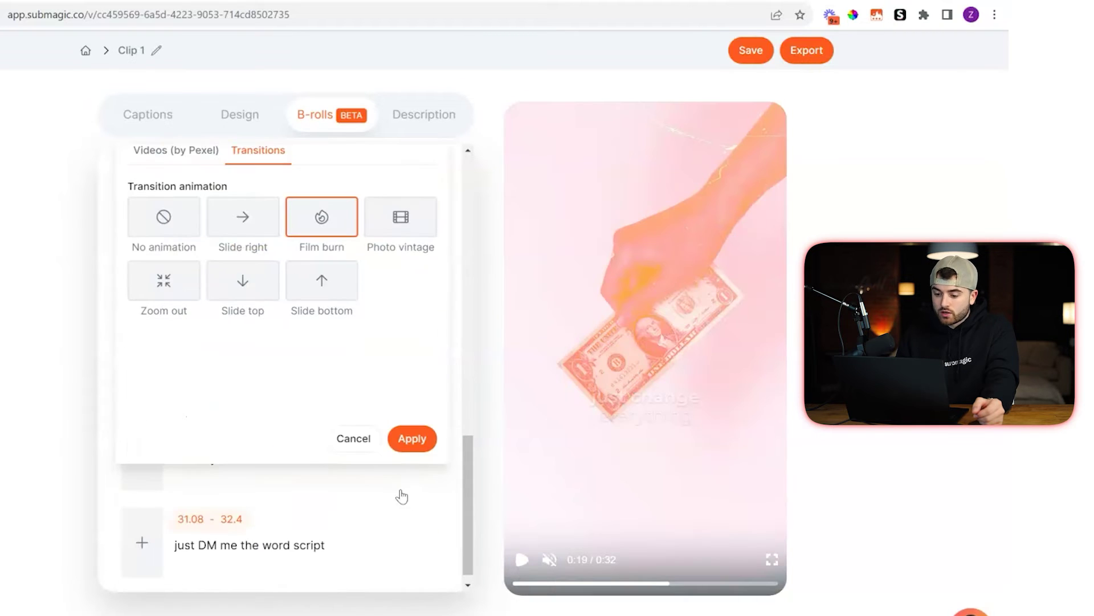
left_click(412, 440)
Preview the new dollar B-roll from 0:17 to 0:21
left_click(656, 584)
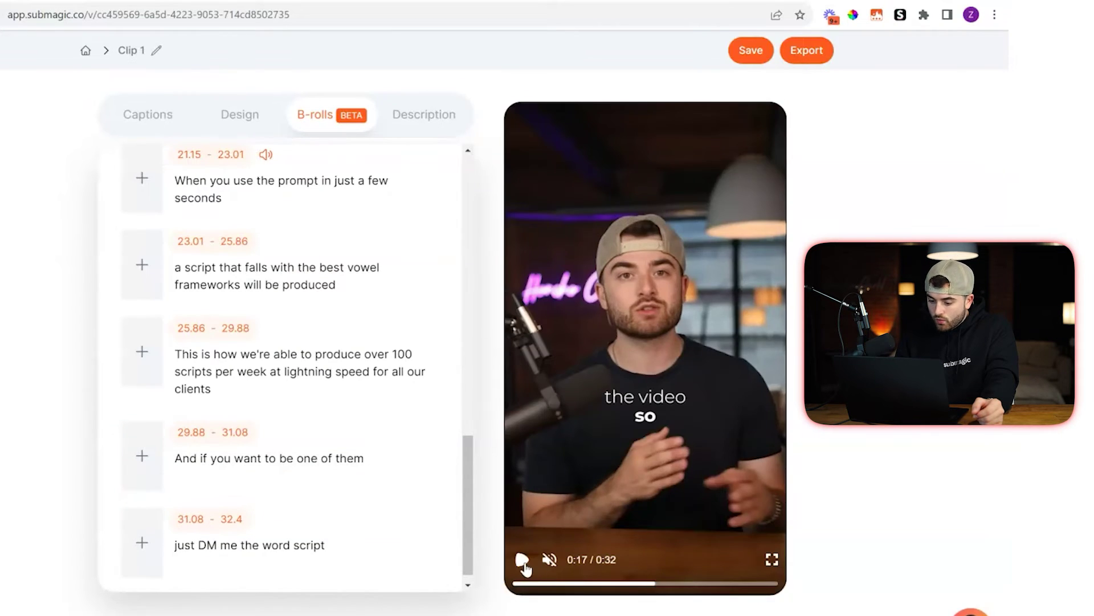
left_click(524, 563)
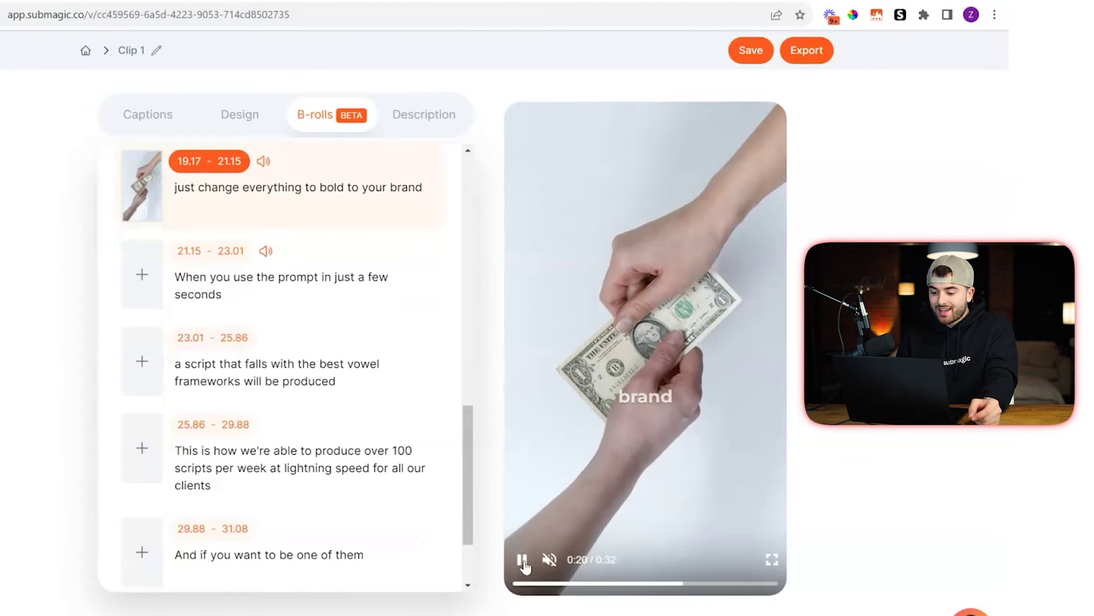
left_click(524, 563)
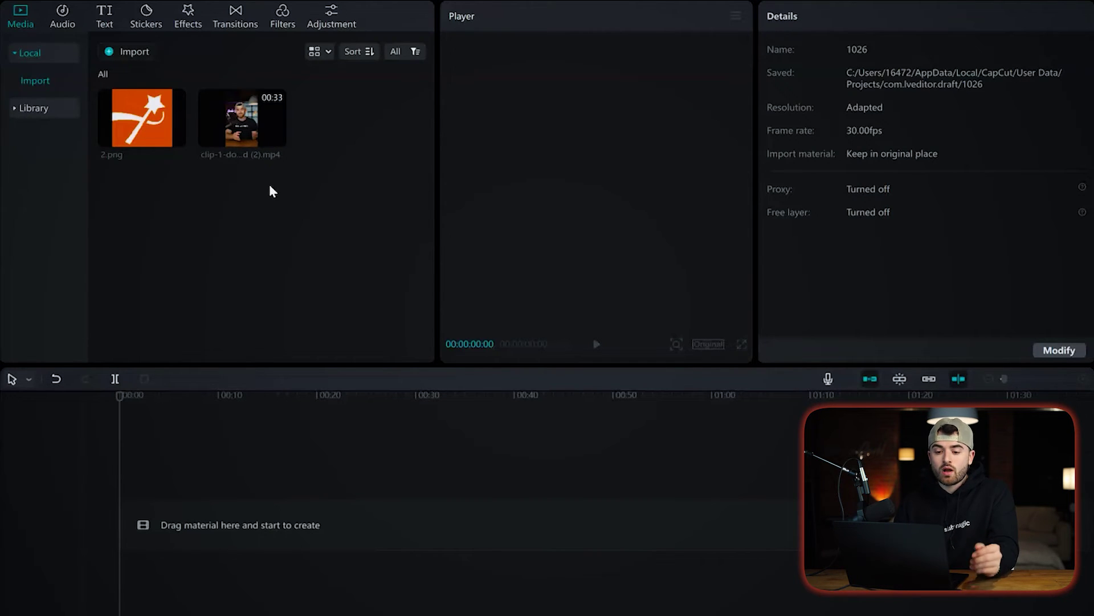
Place clip-1-download (2).mp4 on the CapCut timeline with 2.png on a track above
left_click_drag(244, 110, 126, 533)
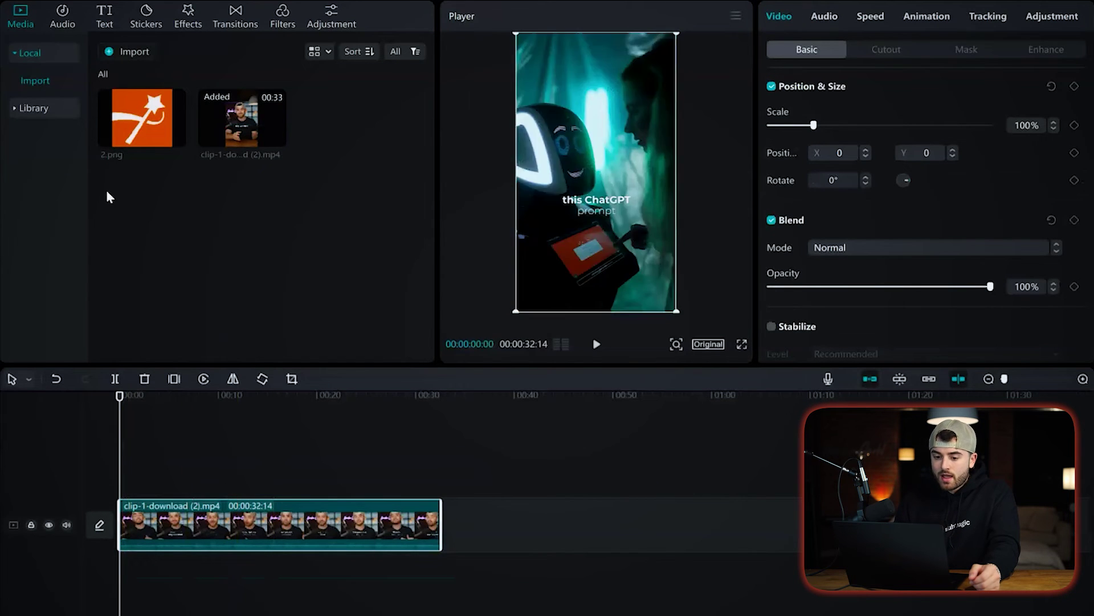
left_click_drag(128, 135, 211, 477)
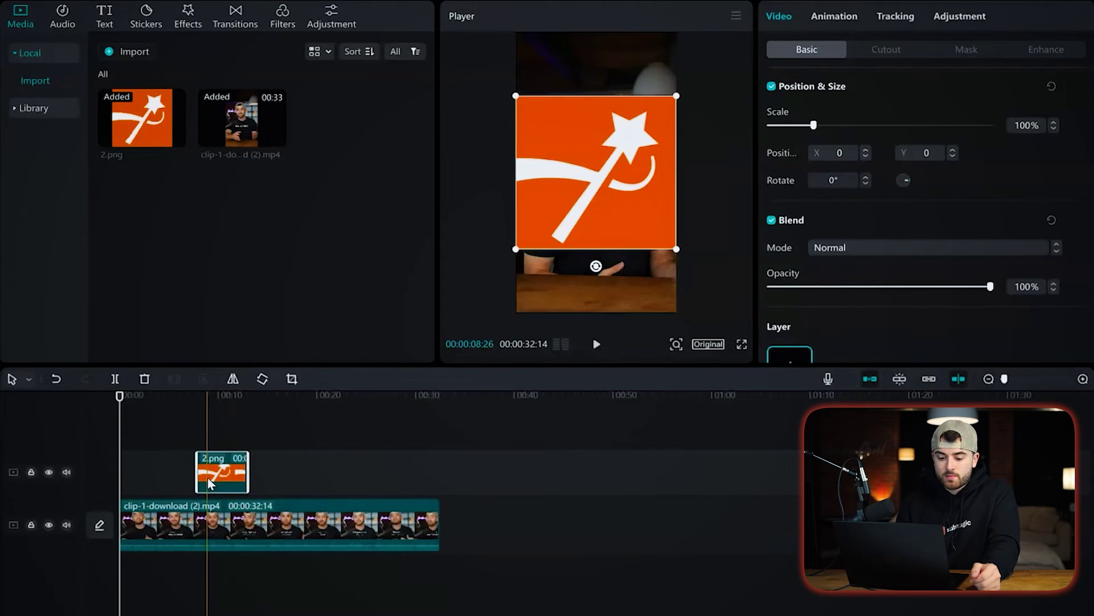
At about 00:10, scale the 2.png logo to 24% and move it down to Y -1155
left_click_drag(120, 403, 225, 406)
left_click_drag(677, 98, 634, 137)
left_click_drag(598, 181, 596, 264)
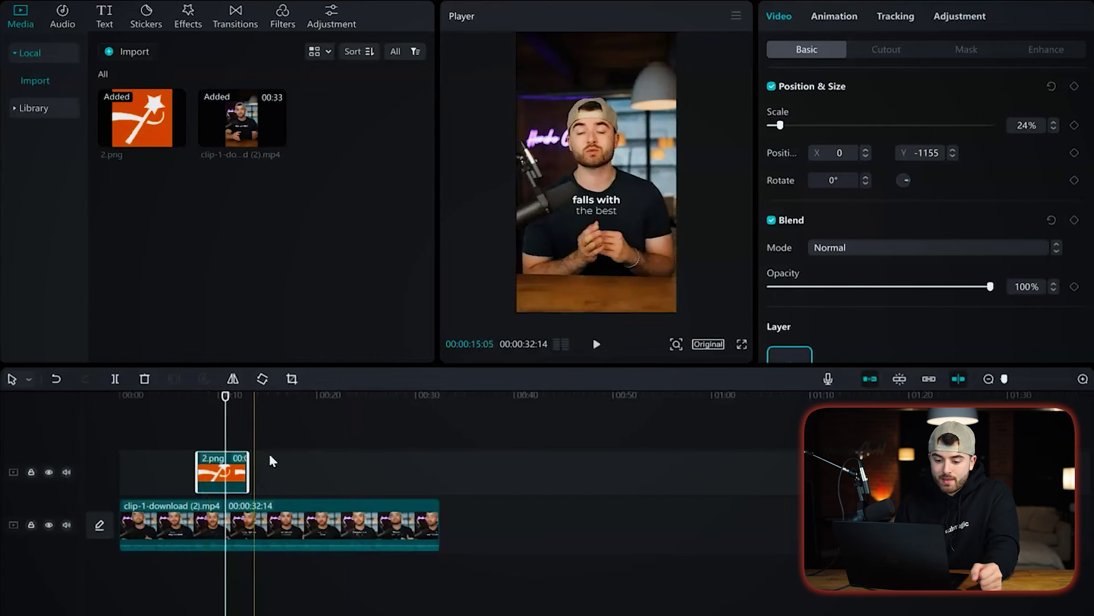
left_click(848, 19)
Give the logo a 1.1 s Slide Up entrance animation and mute the main track's audio
scroll(820, 278, "down", 3)
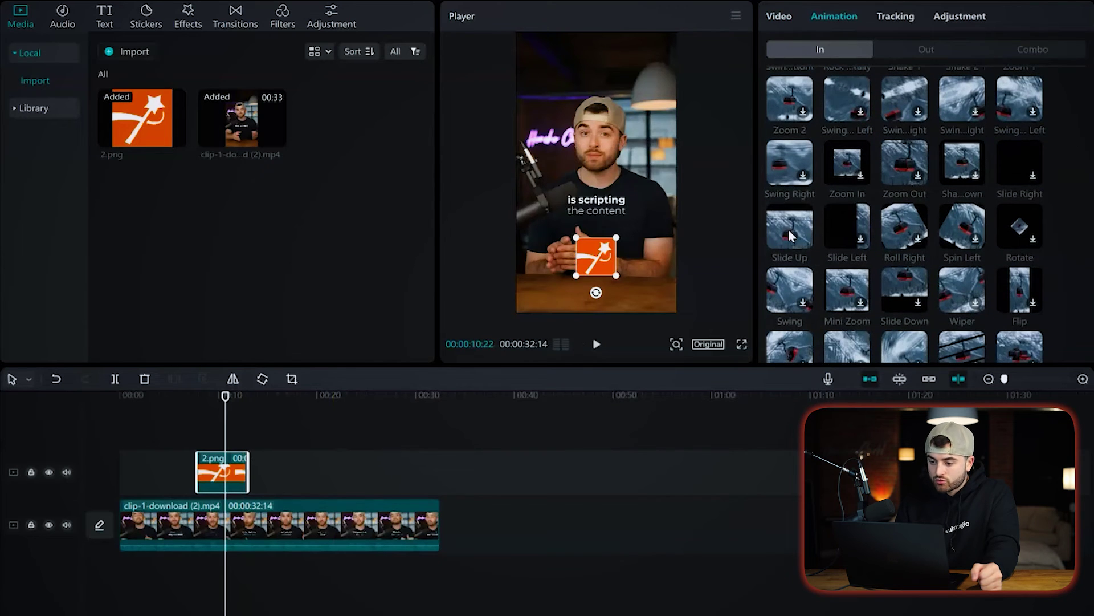
left_click(790, 235)
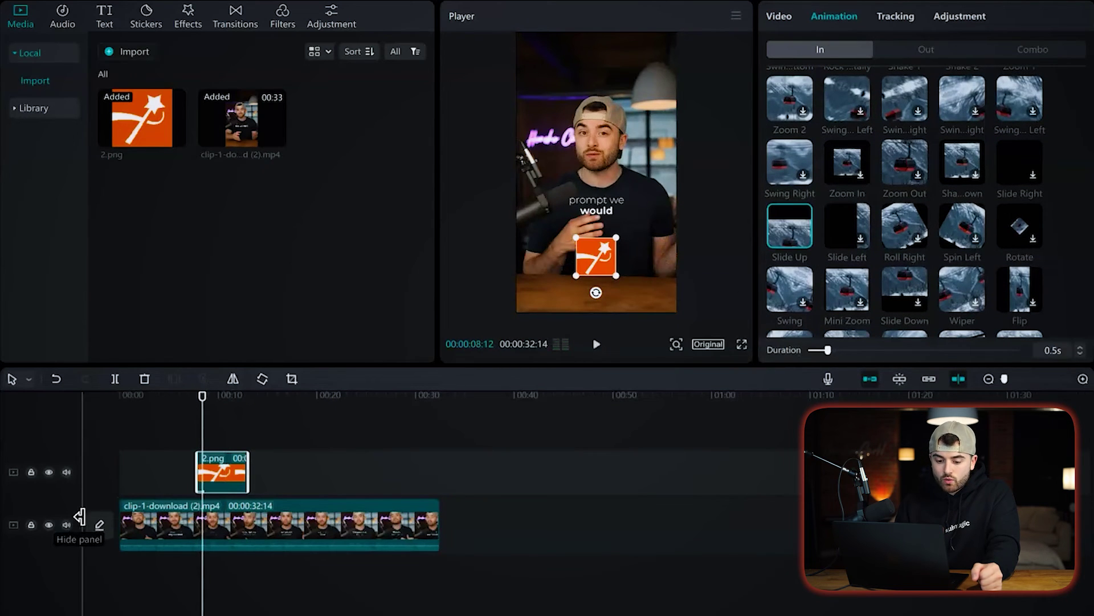
left_click(66, 526)
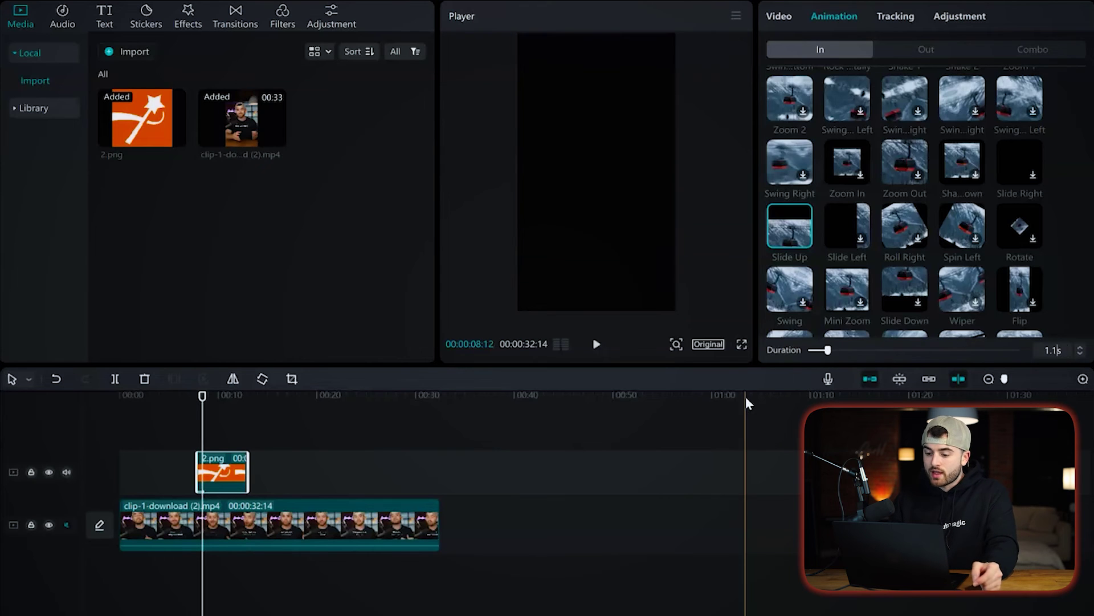
left_click(709, 420)
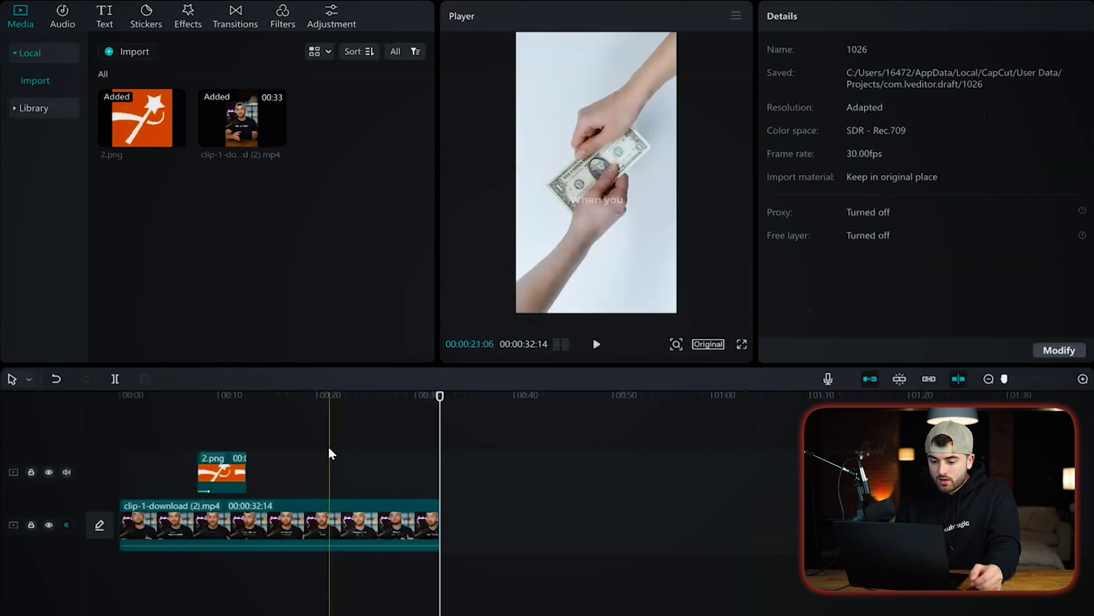
Replay the logo entrance and trim the 2.png clip to about two seconds around 0:07
left_click_drag(442, 396, 187, 438)
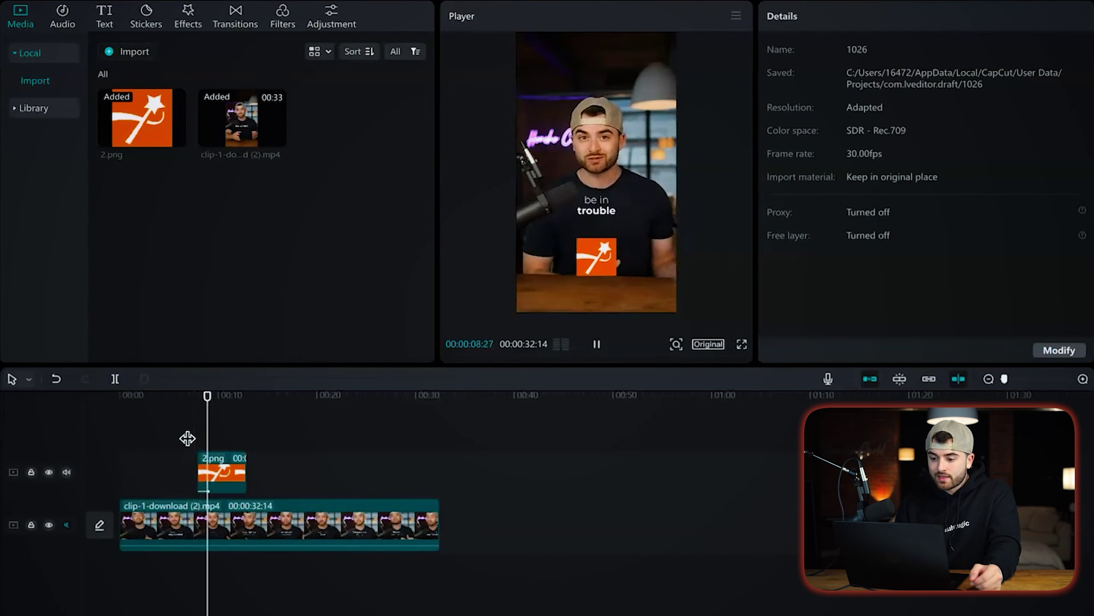
key("space")
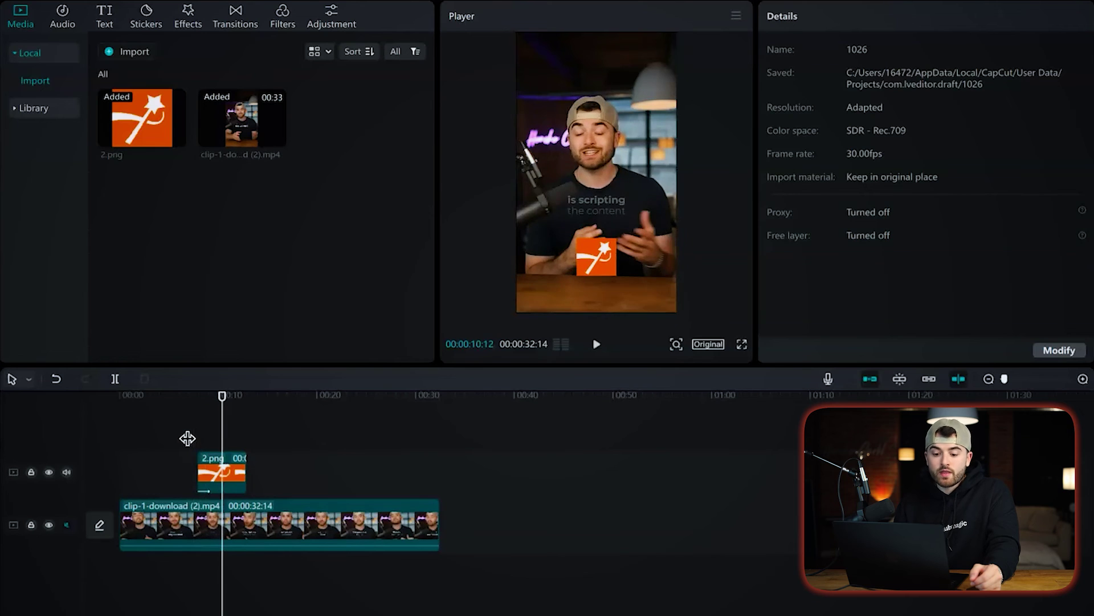
left_click_drag(238, 462, 216, 487)
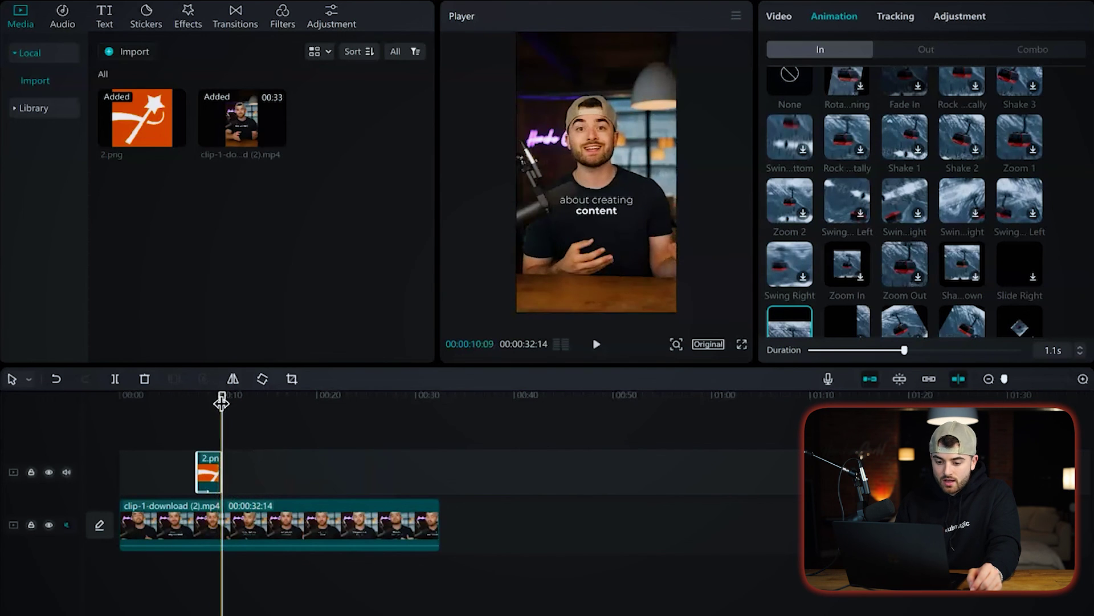
left_click_drag(224, 397, 189, 415)
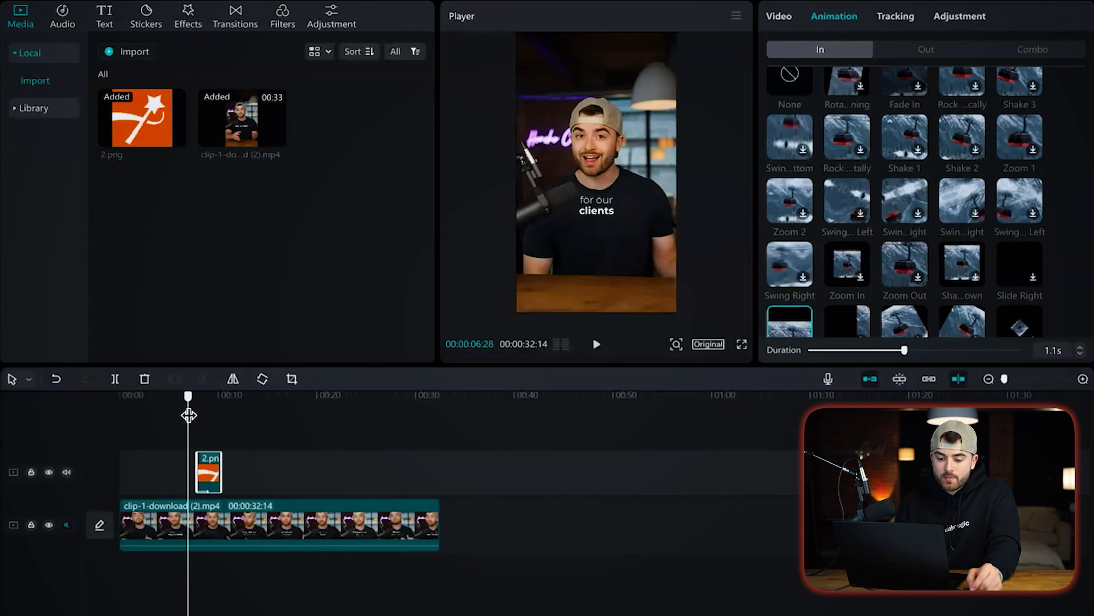